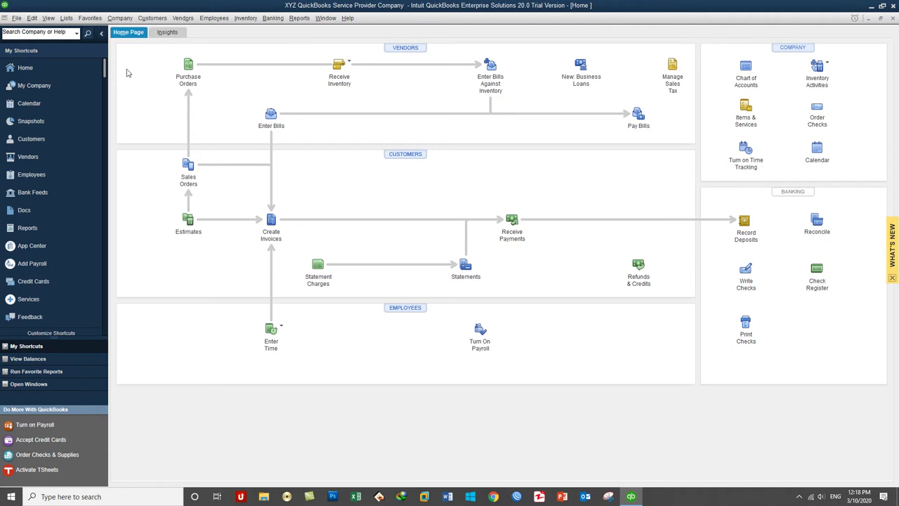
left_click(71, 21)
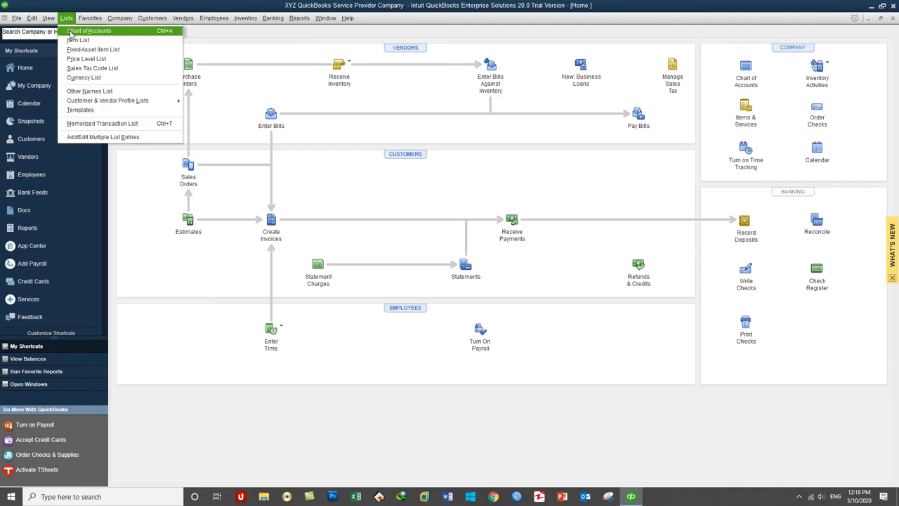
left_click(71, 31)
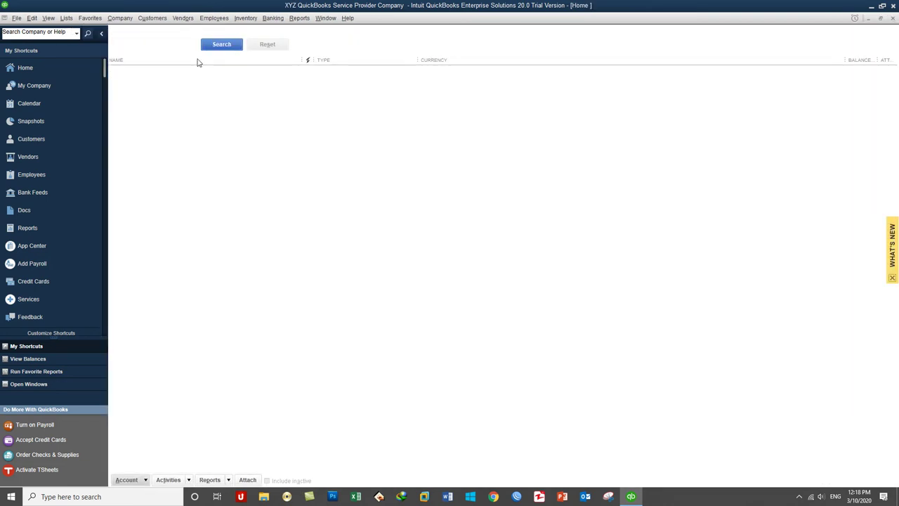
left_click(129, 21)
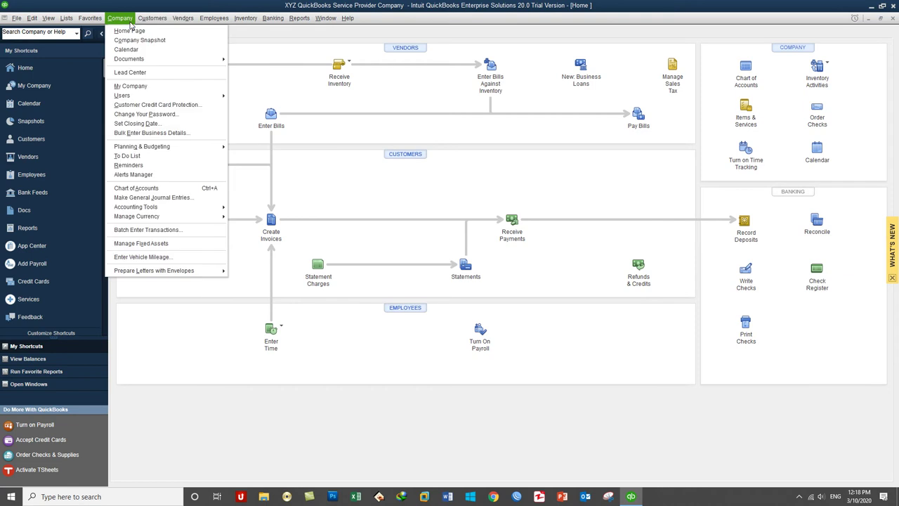
left_click(156, 188)
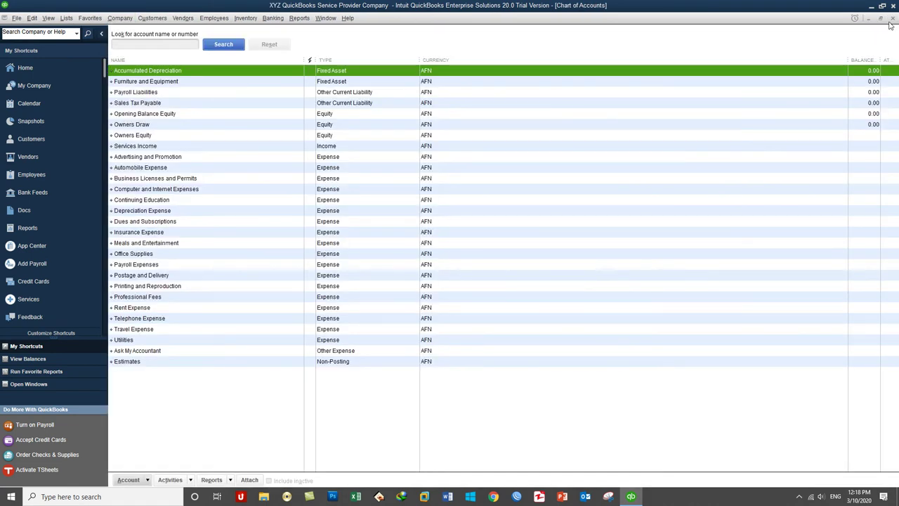
left_click(892, 20)
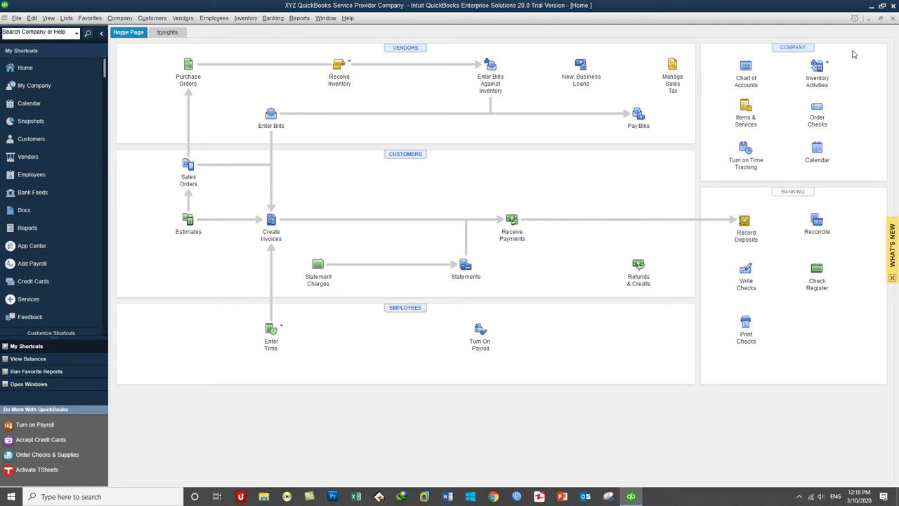
Step: Open the Chart of Accounts and look over the Furniture and Equipment, Owners Draw and Owners Equity accounts
left_click(746, 66)
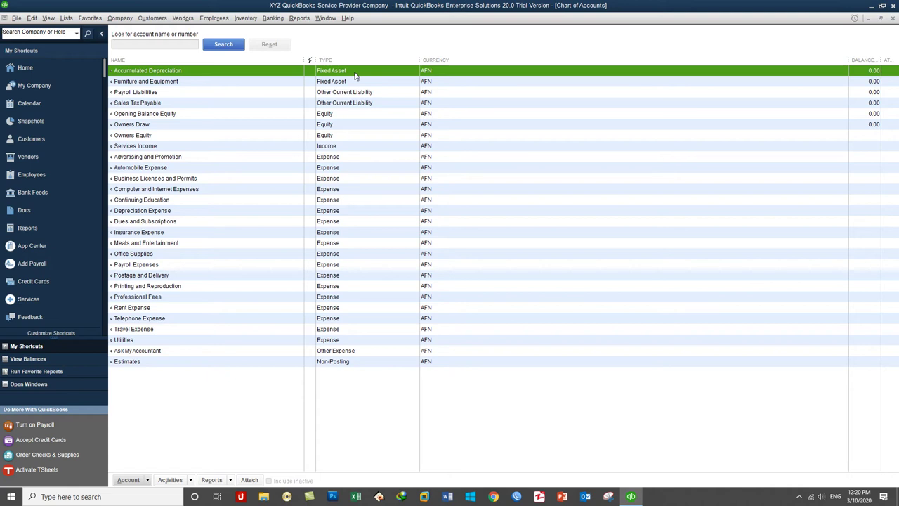
left_click(181, 82)
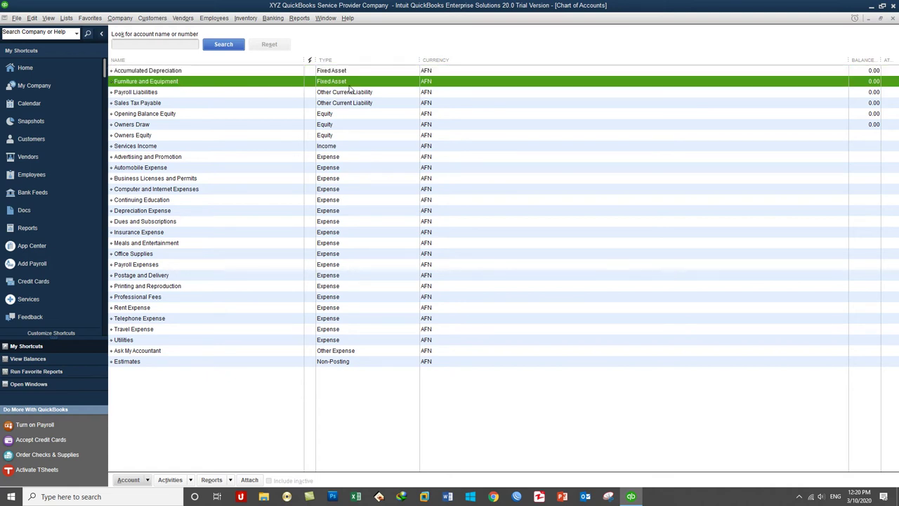
left_click(149, 126)
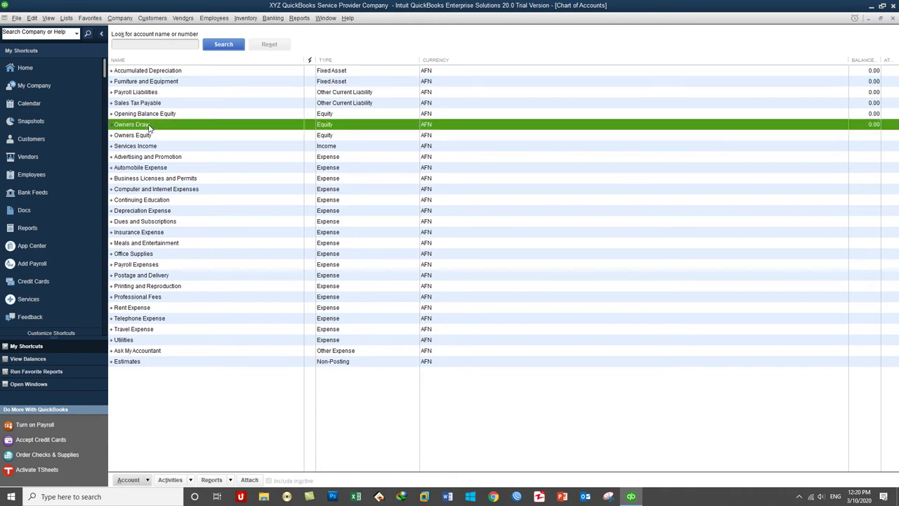
left_click(149, 136)
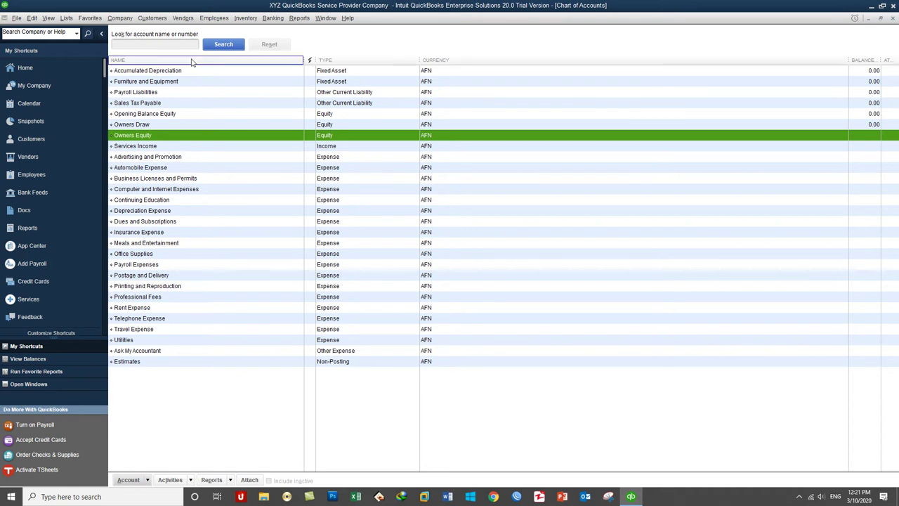
Step: Turn on account numbers in the company-level Accounting preferences
left_click(30, 19)
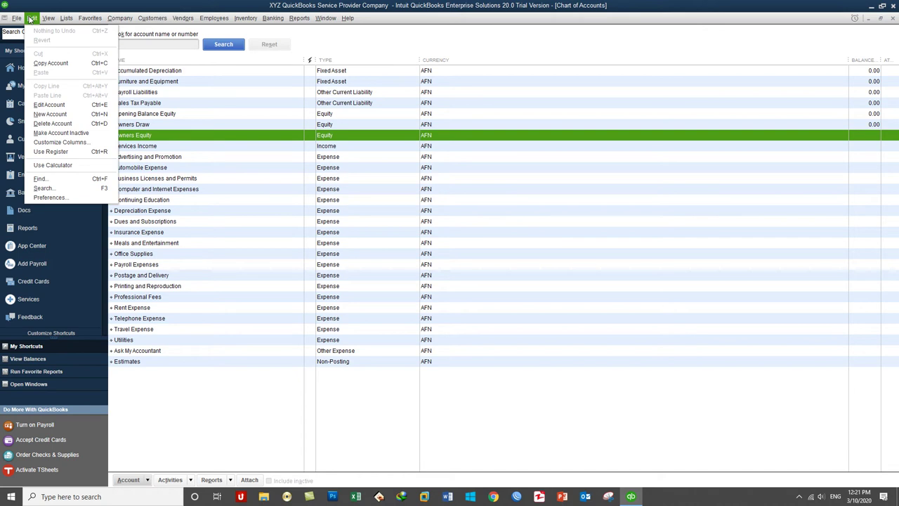
left_click(49, 198)
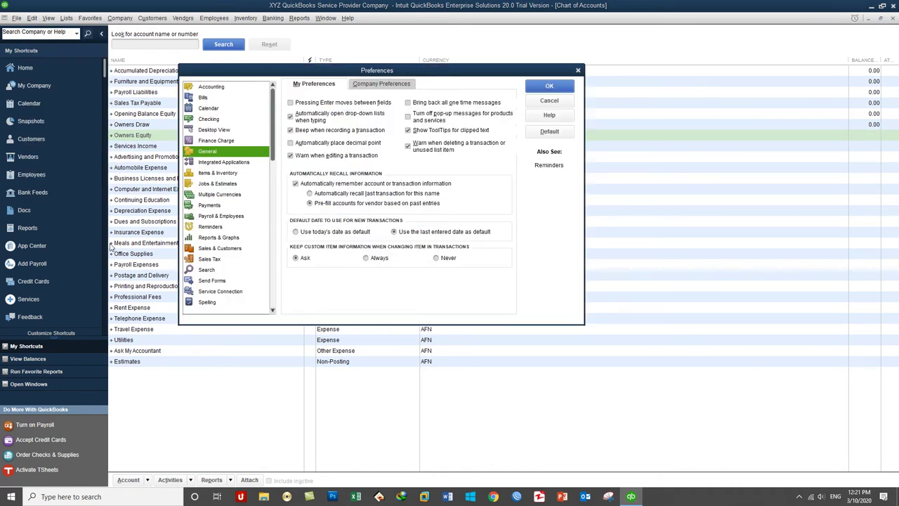
left_click(210, 89)
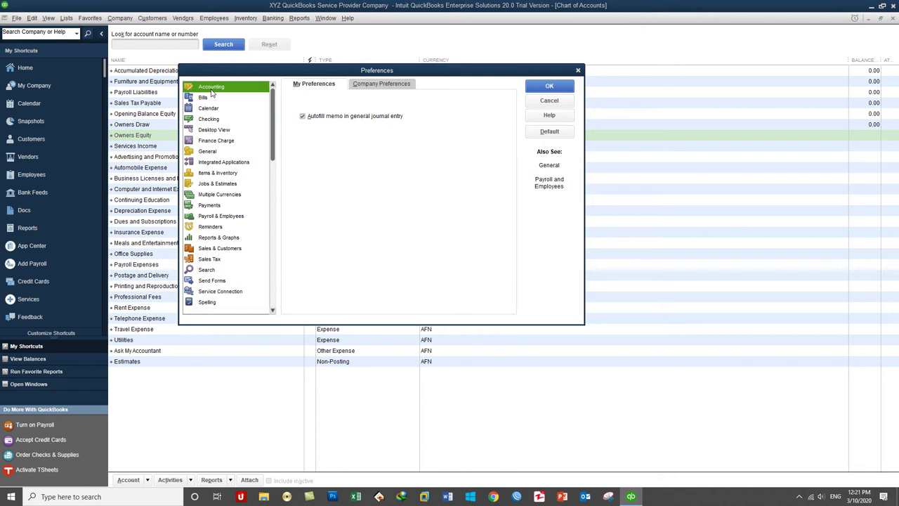
left_click(389, 85)
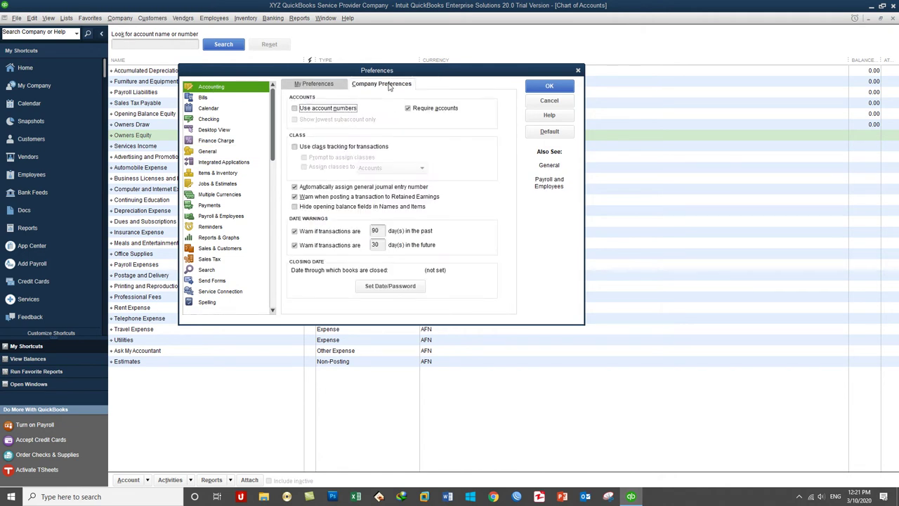
left_click(309, 111)
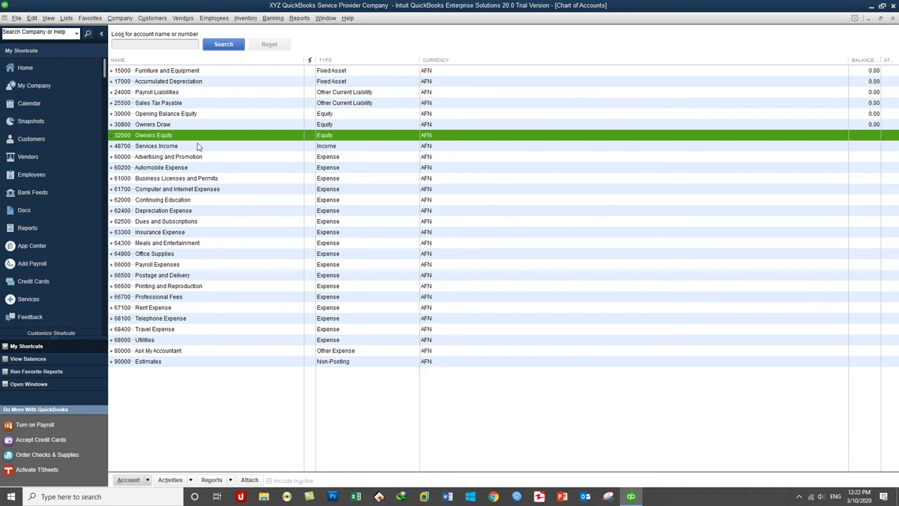
Step: Delete the Continuing Education expense account from the Chart of Accounts and confirm the deletion
left_click(226, 408)
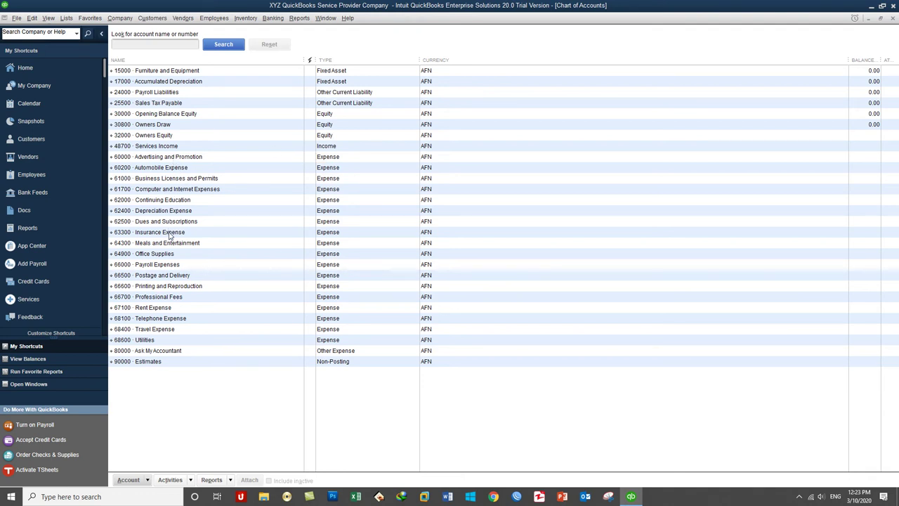
left_click(167, 203)
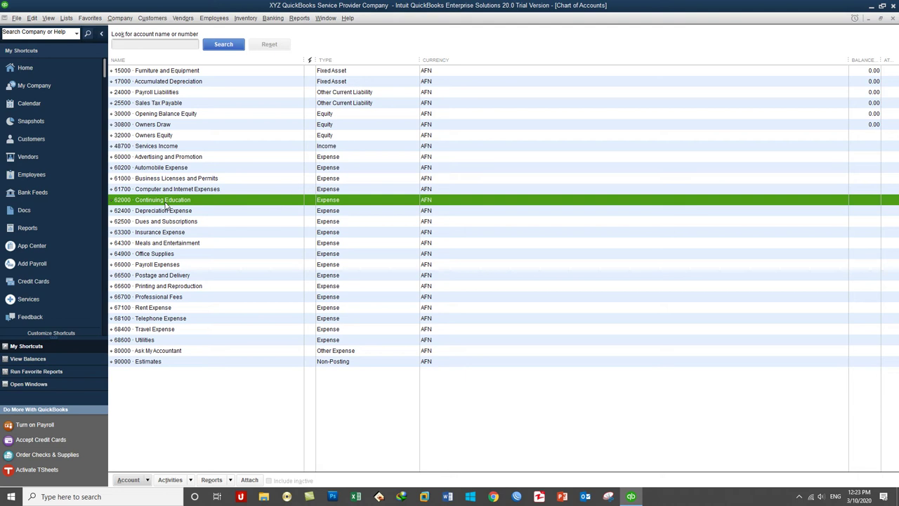
right_click(160, 201)
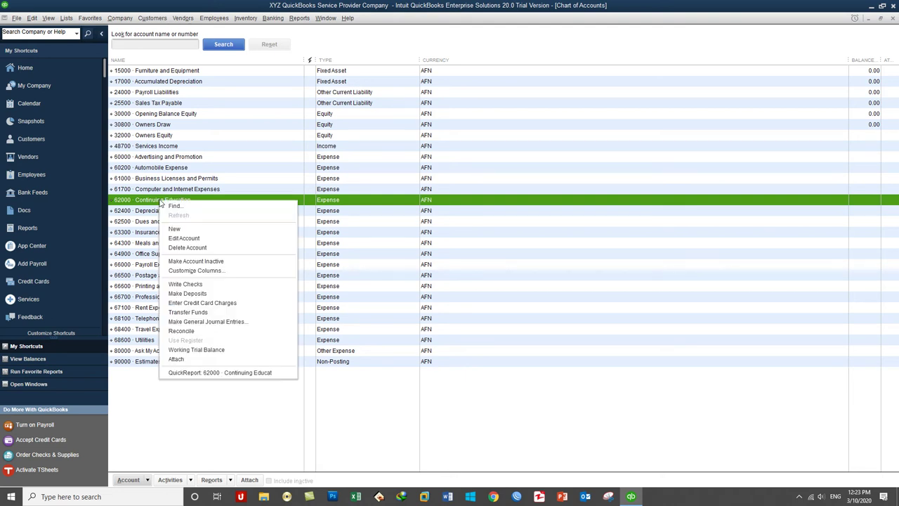
left_click(168, 247)
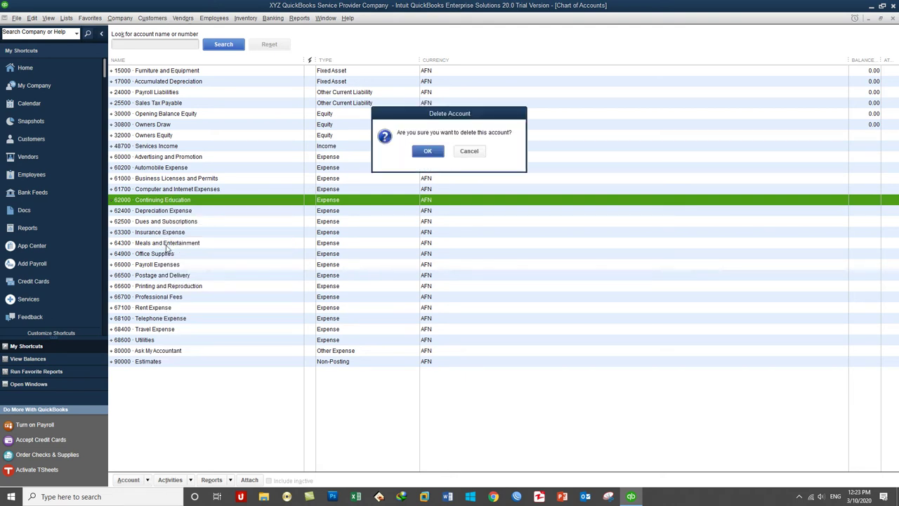
left_click(426, 152)
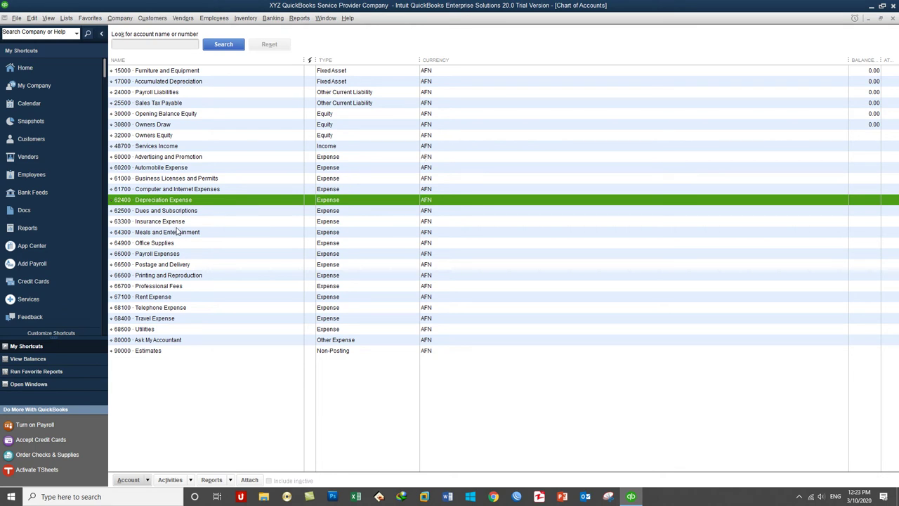
Step: Delete the Dues and Subscriptions expense account and confirm the deletion
left_click(161, 213)
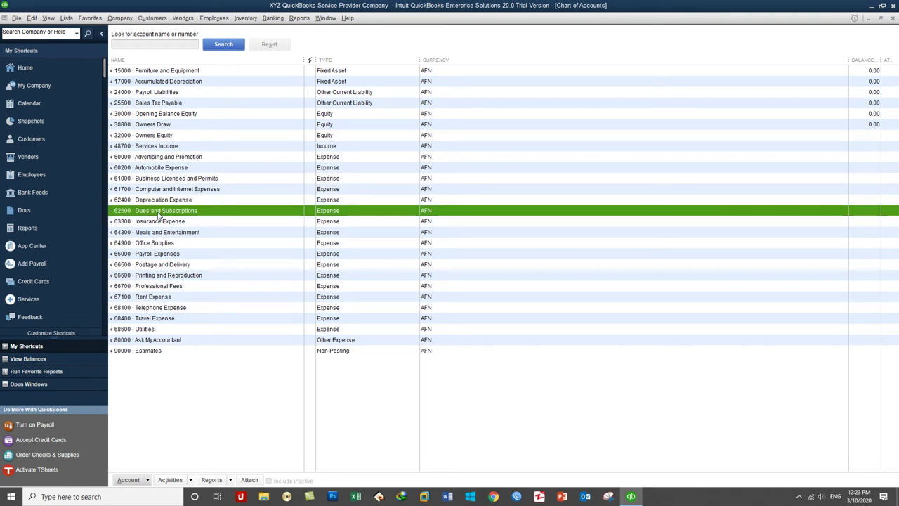
right_click(158, 215)
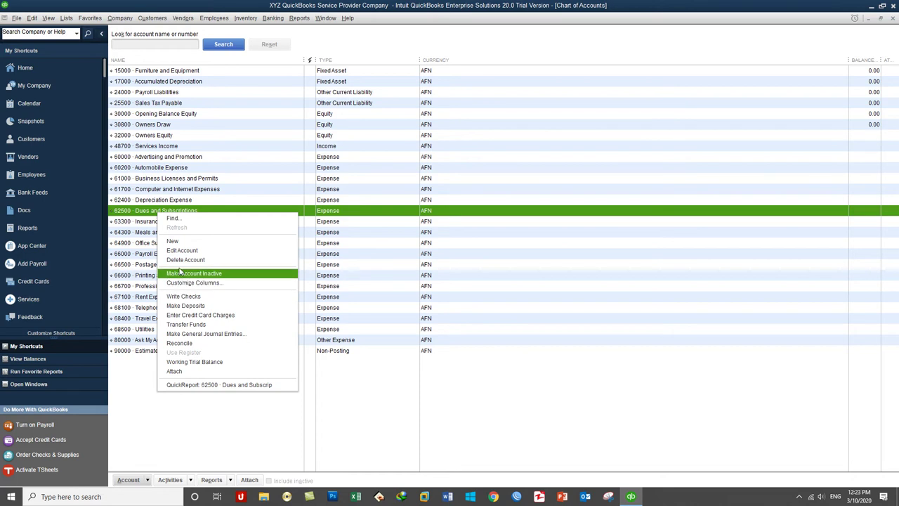
left_click(180, 261)
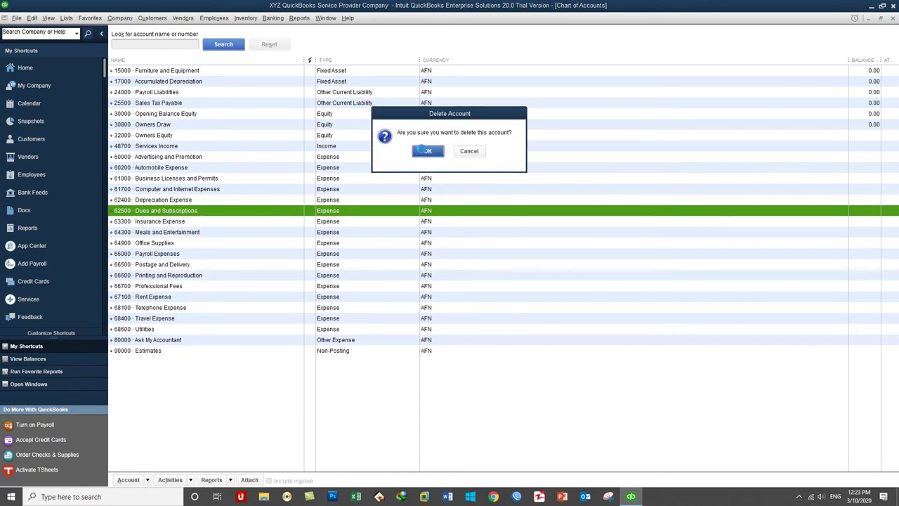
left_click(425, 150)
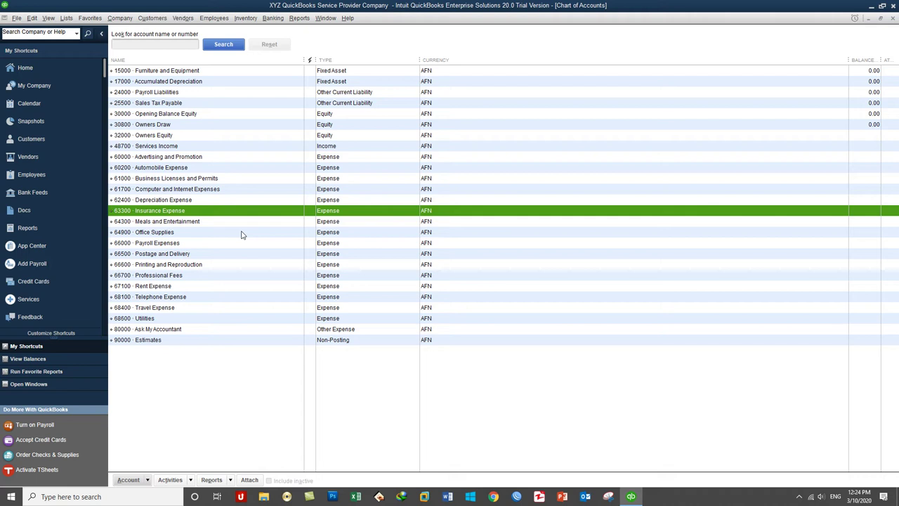
Step: Make the Insurance Expense account inactive, and reactivate it from the account list with inactive accounts included
right_click(156, 210)
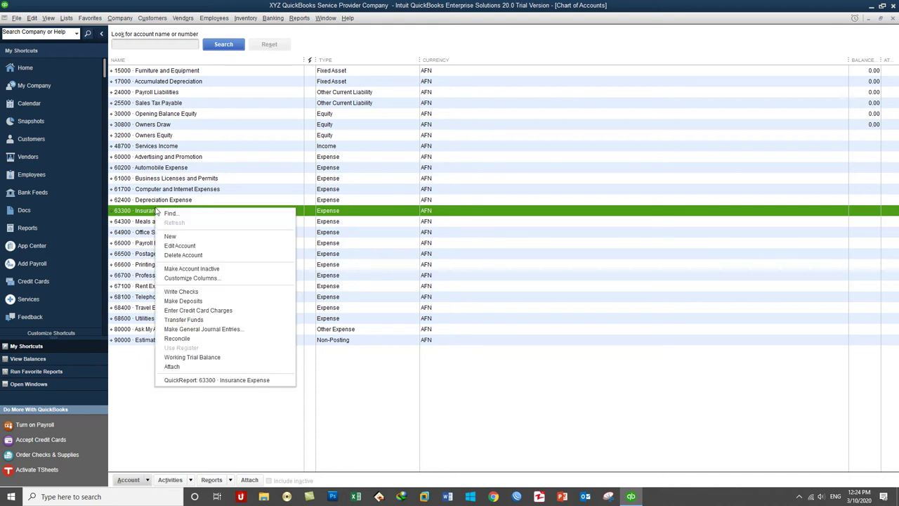
left_click(184, 270)
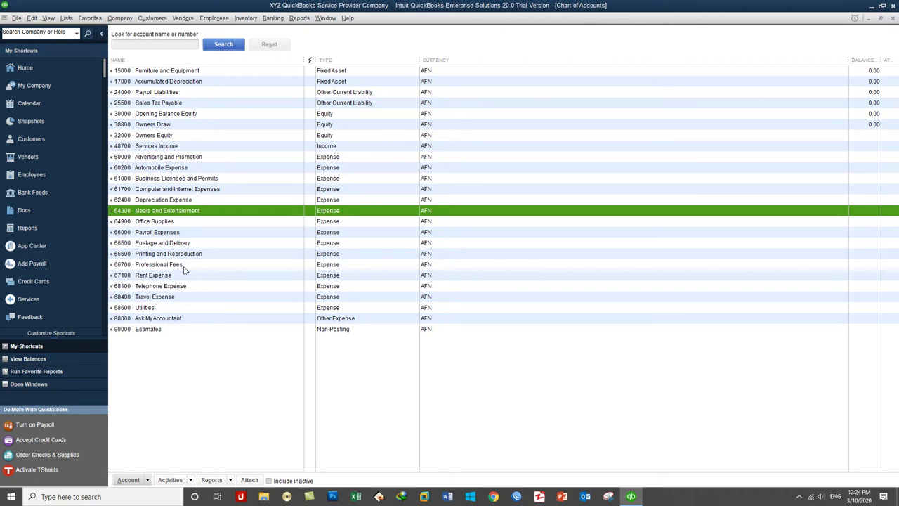
left_click(286, 482)
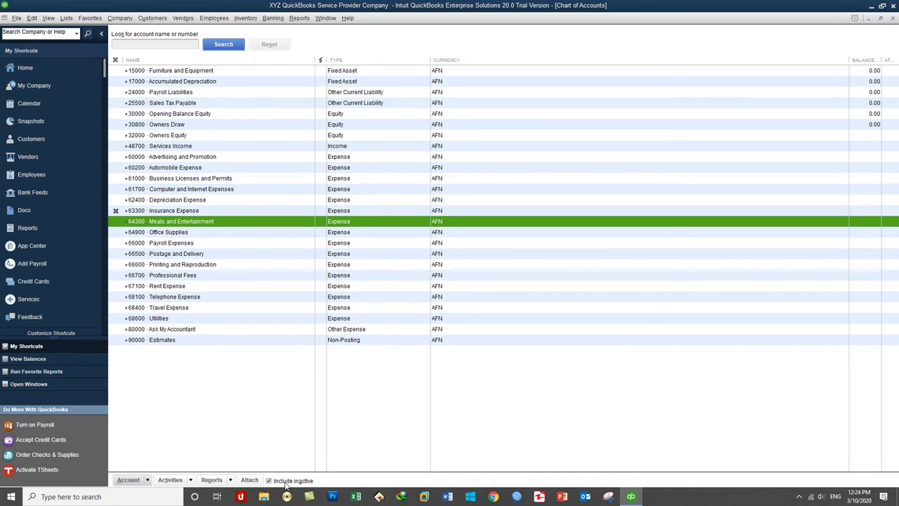
right_click(144, 212)
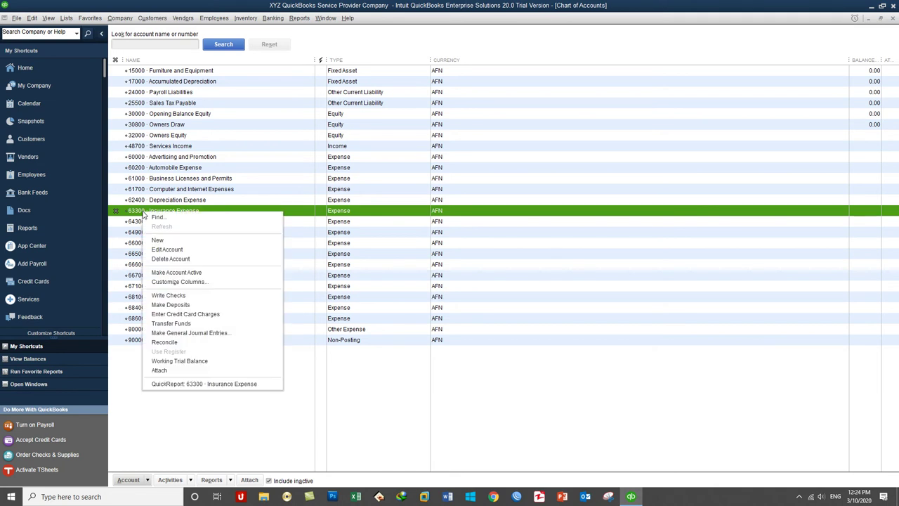
left_click(169, 273)
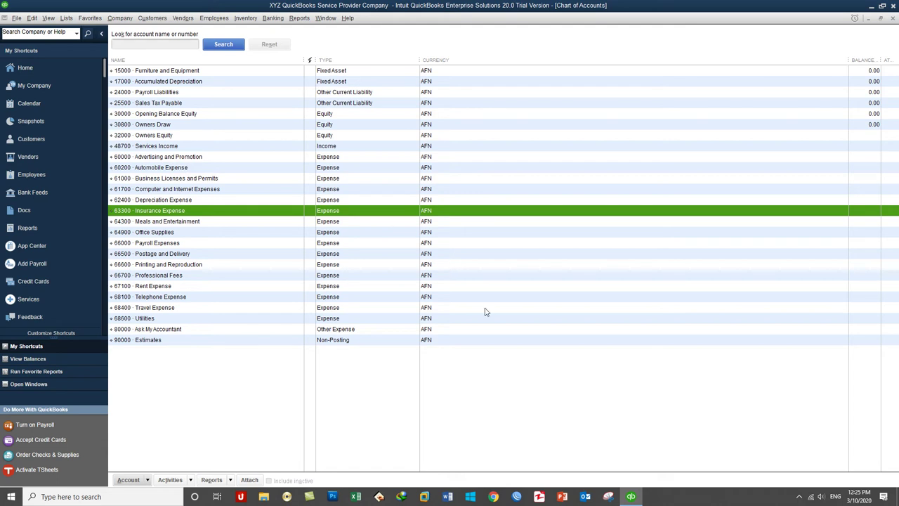
left_click(517, 383)
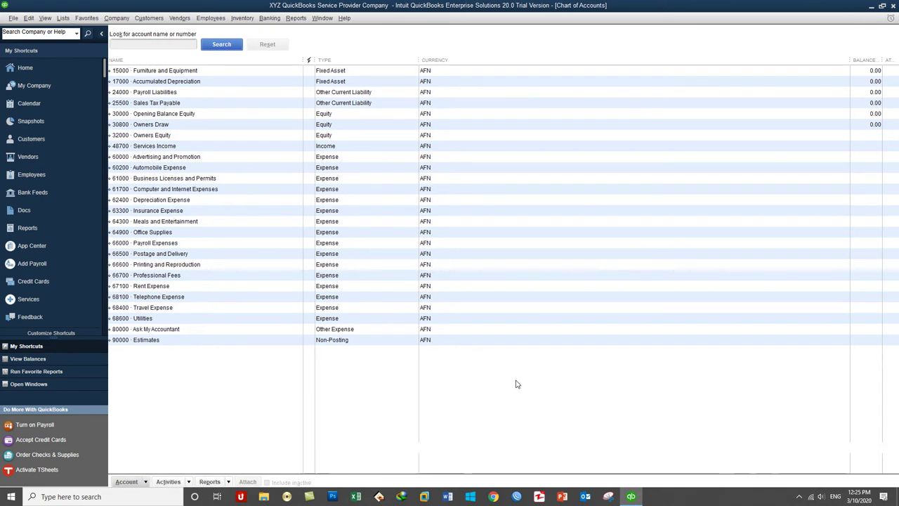
key("ctrl+n")
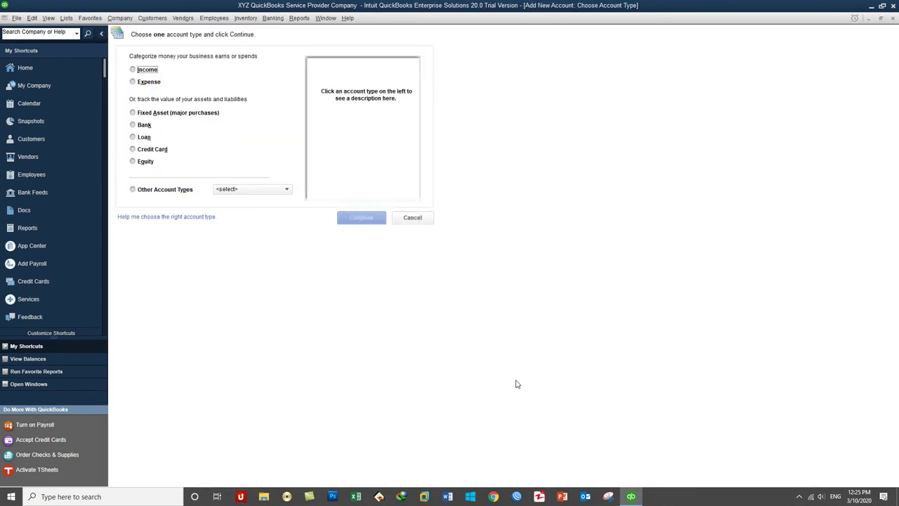
left_click(401, 216)
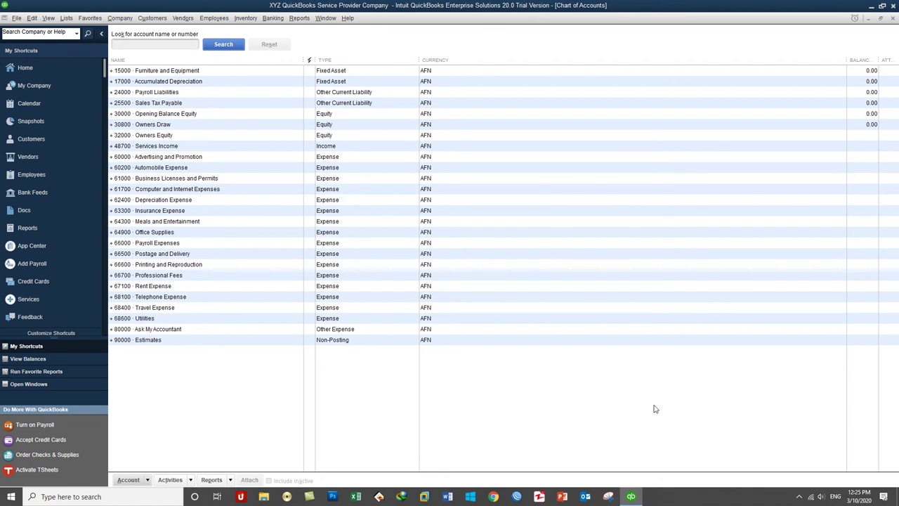
right_click(662, 412)
left_click(675, 258)
left_click(412, 217)
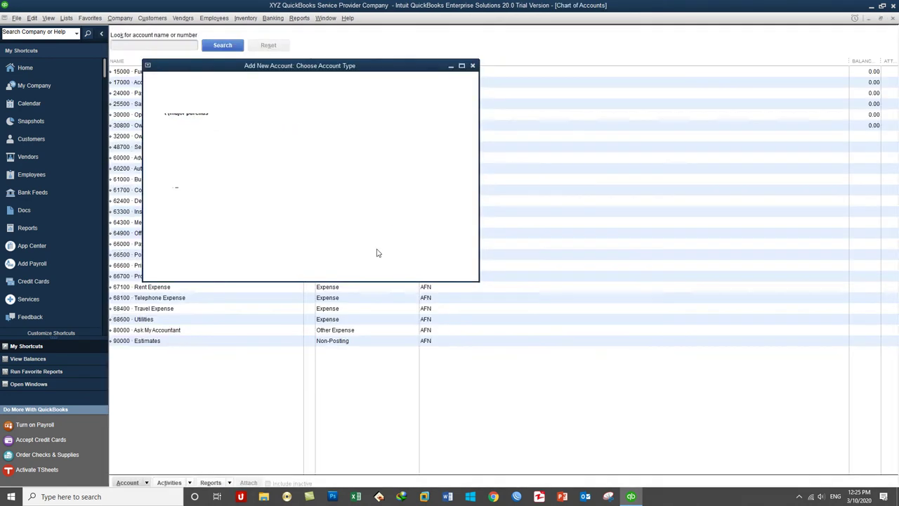
left_click(128, 480)
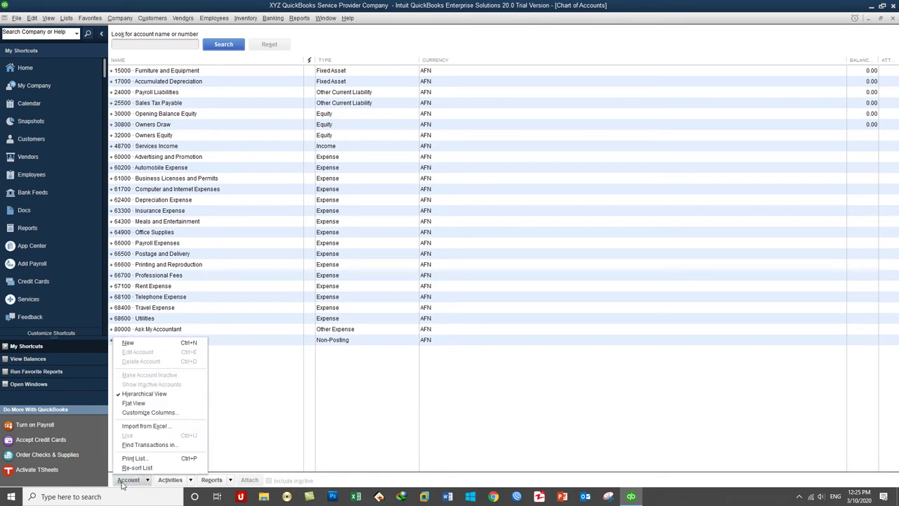
left_click(154, 345)
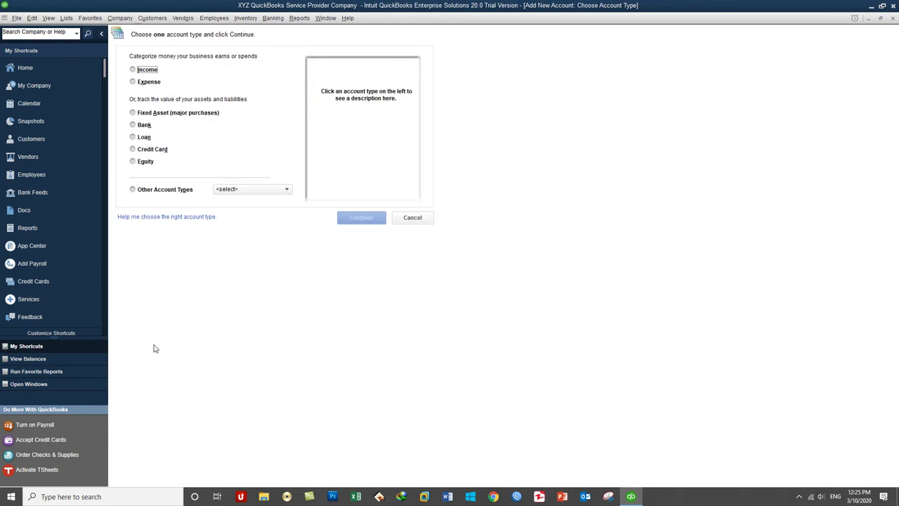
left_click(415, 218)
Step: Begin a new account and examine the descriptions of the main account types and the choices under Other Account Types
right_click(648, 404)
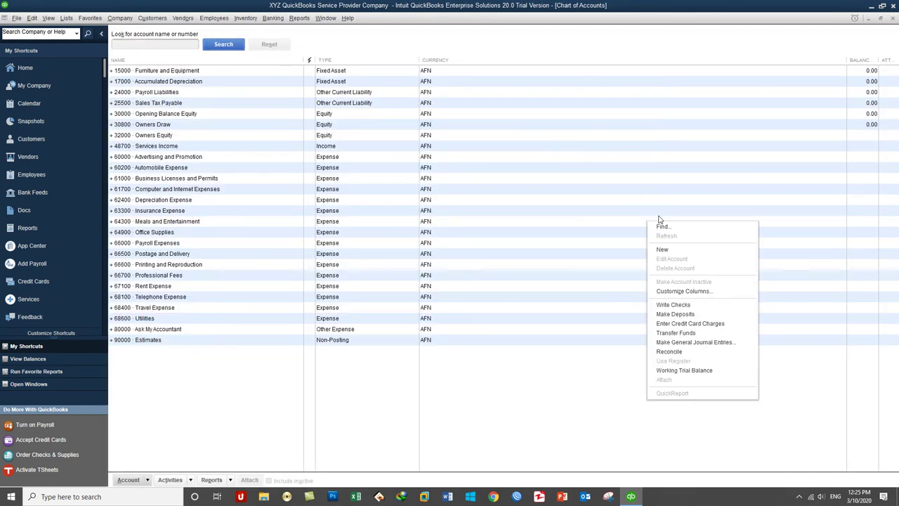
left_click(666, 250)
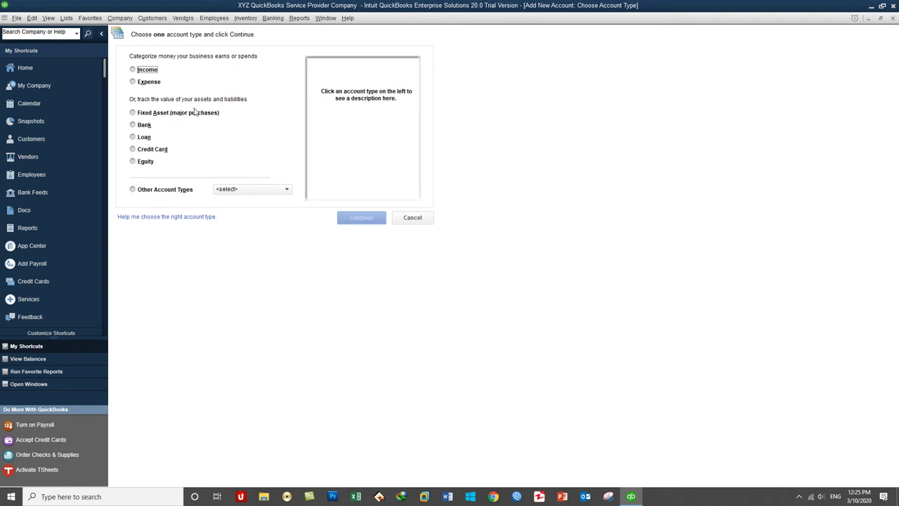
left_click(145, 72)
left_click(147, 83)
left_click(134, 115)
left_click(135, 126)
left_click(135, 137)
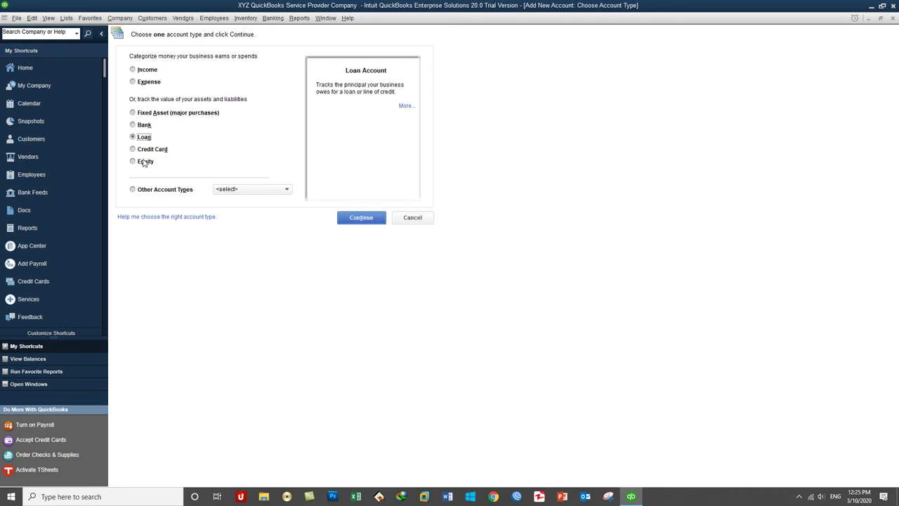
left_click(144, 162)
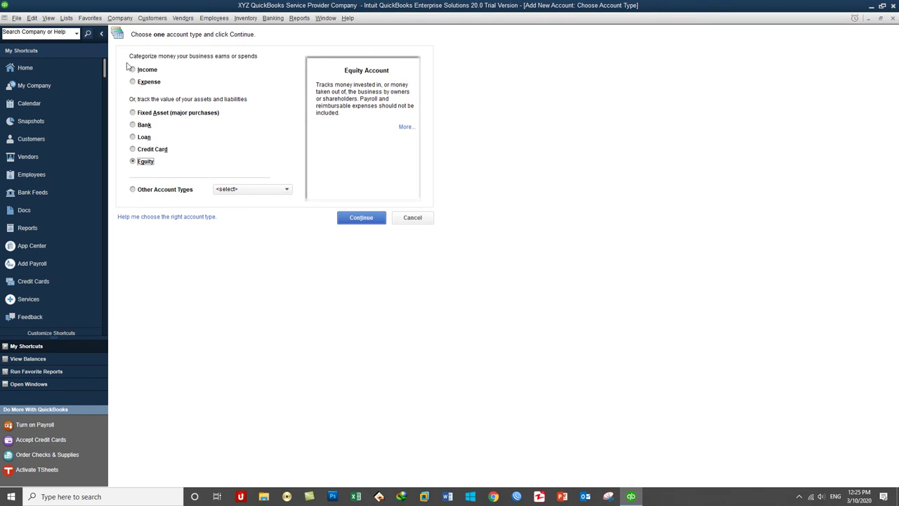
left_click(244, 191)
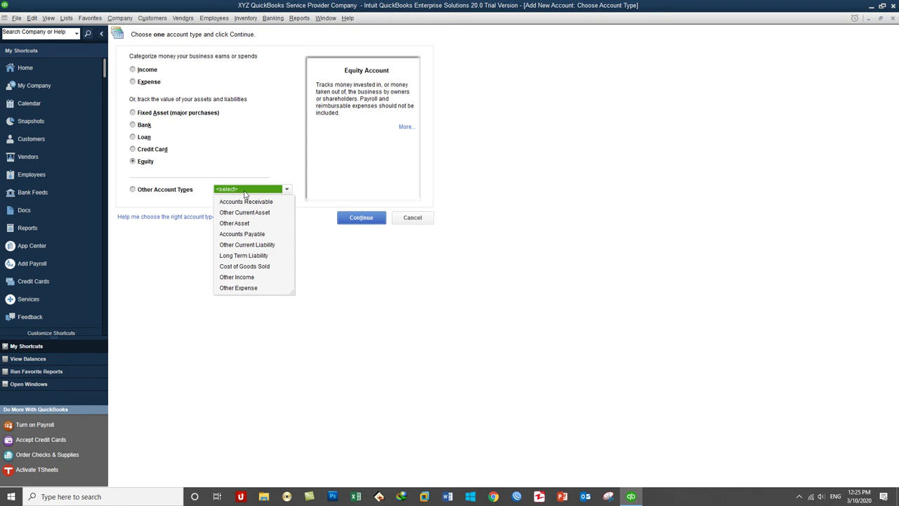
left_click(239, 60)
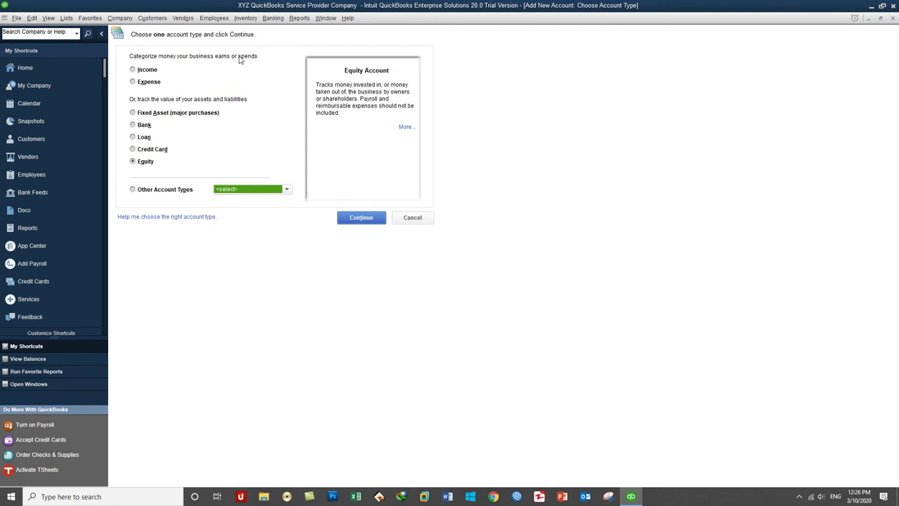
Step: Compare the Income and Expense account type descriptions, and cancel the new account
left_click(149, 71)
left_click(150, 82)
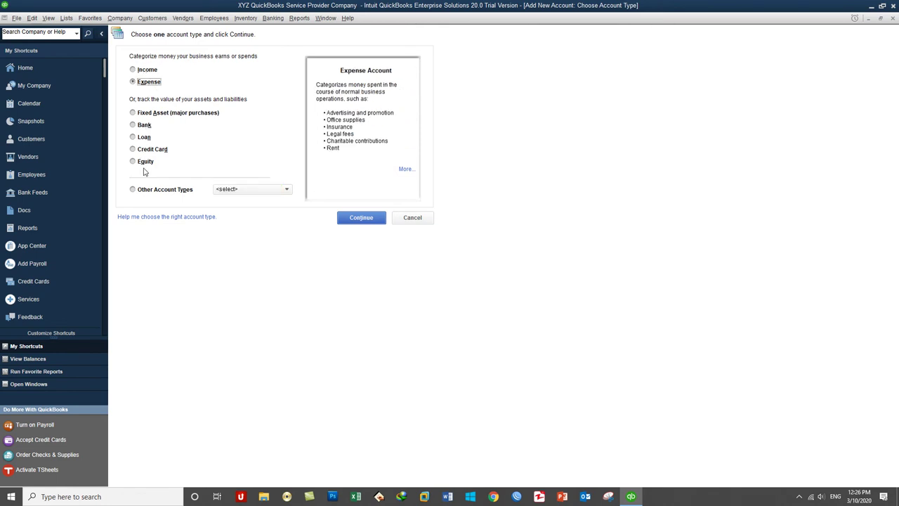
left_click(148, 72)
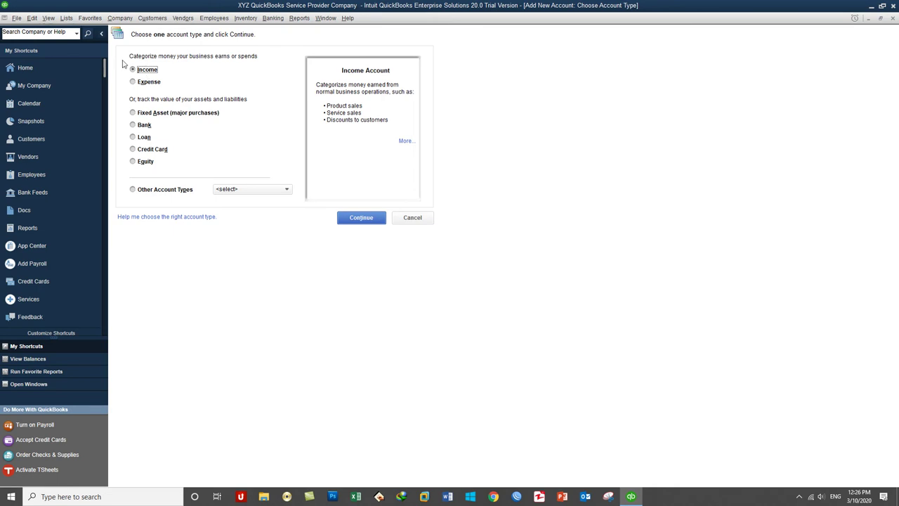
left_click(142, 83)
left_click(140, 76)
left_click(143, 83)
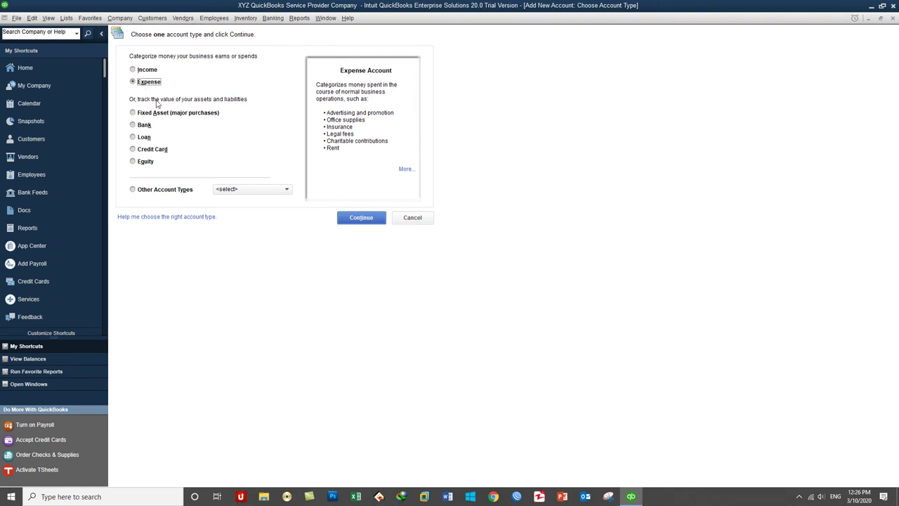
left_click(232, 187)
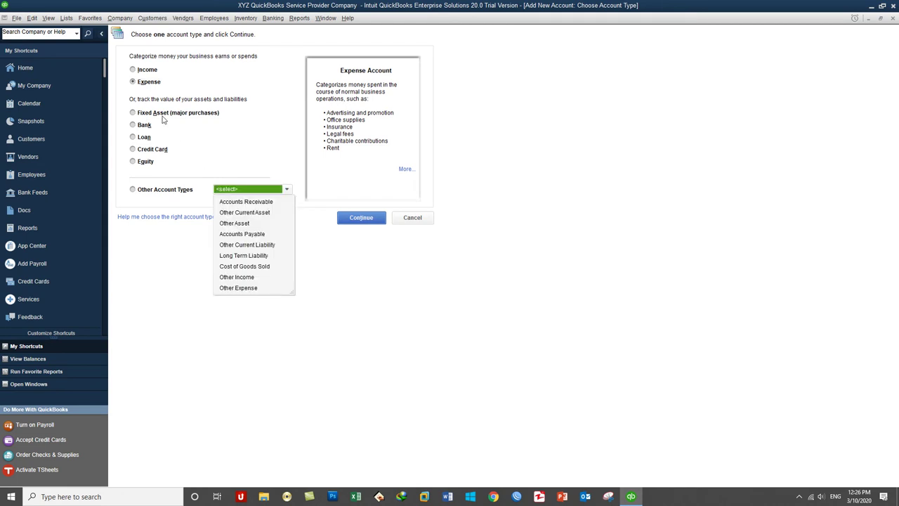
left_click(170, 62)
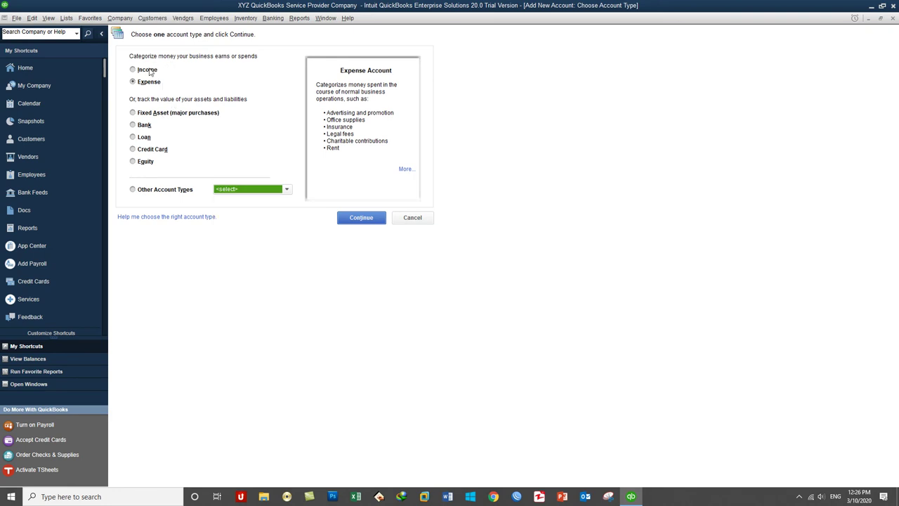
left_click(149, 71)
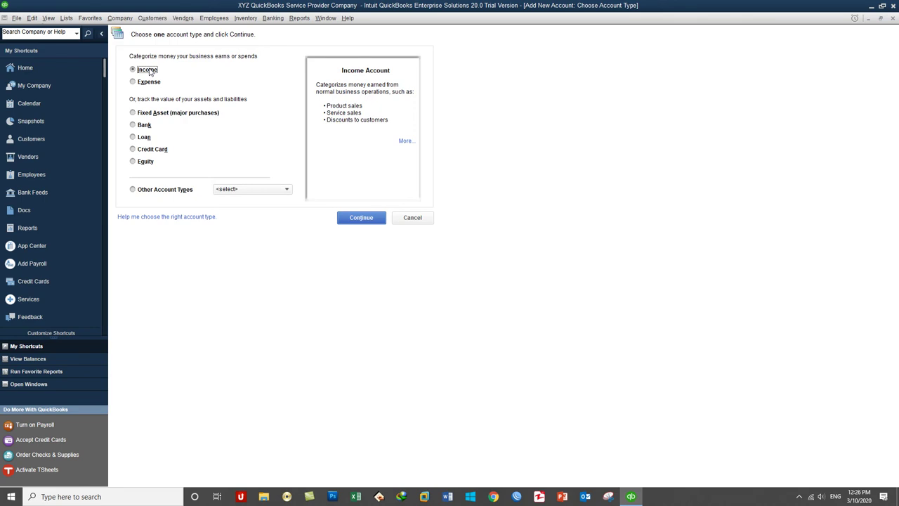
left_click(144, 82)
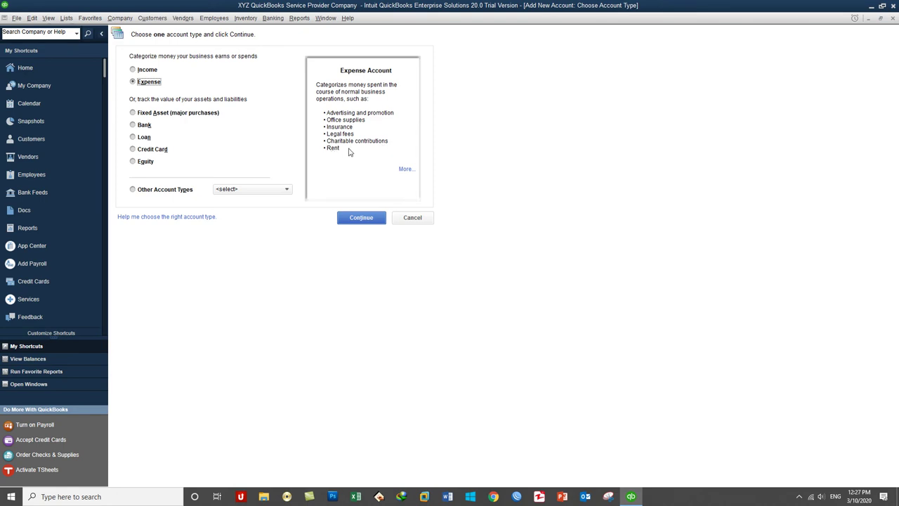
left_click(157, 69)
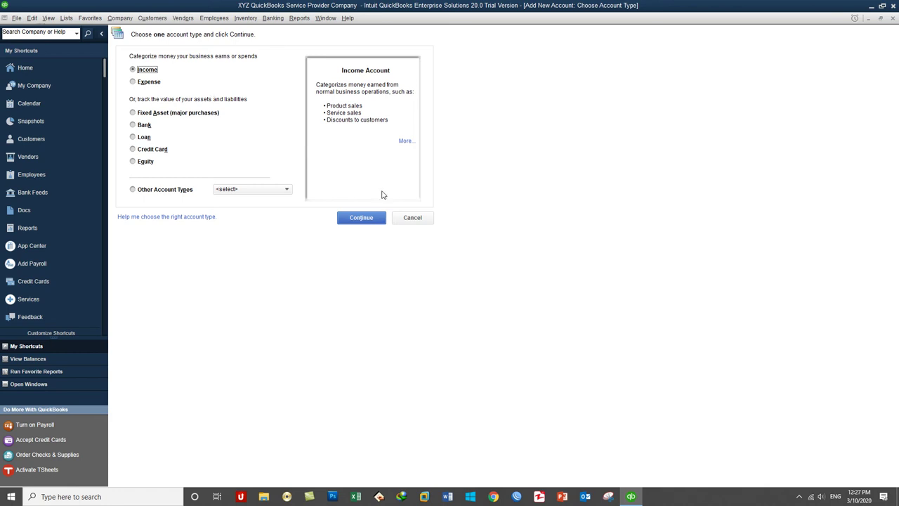
left_click(411, 218)
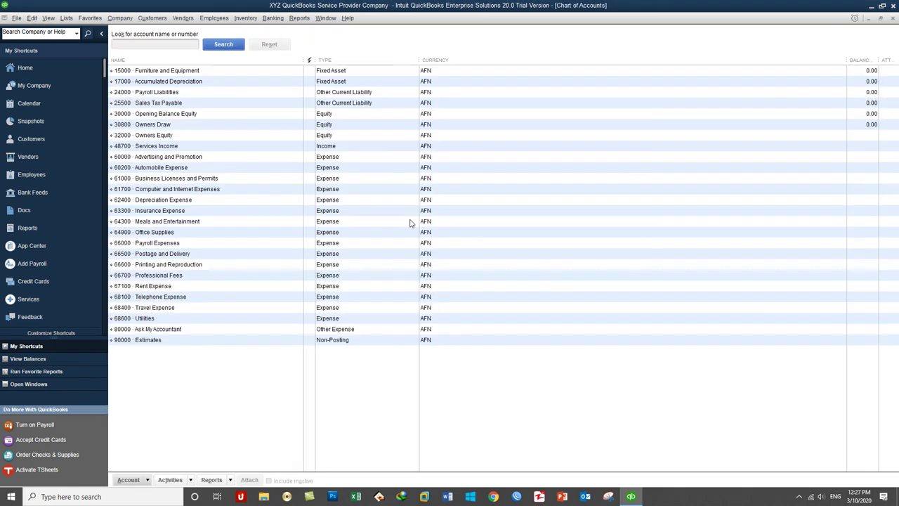
left_click(333, 320)
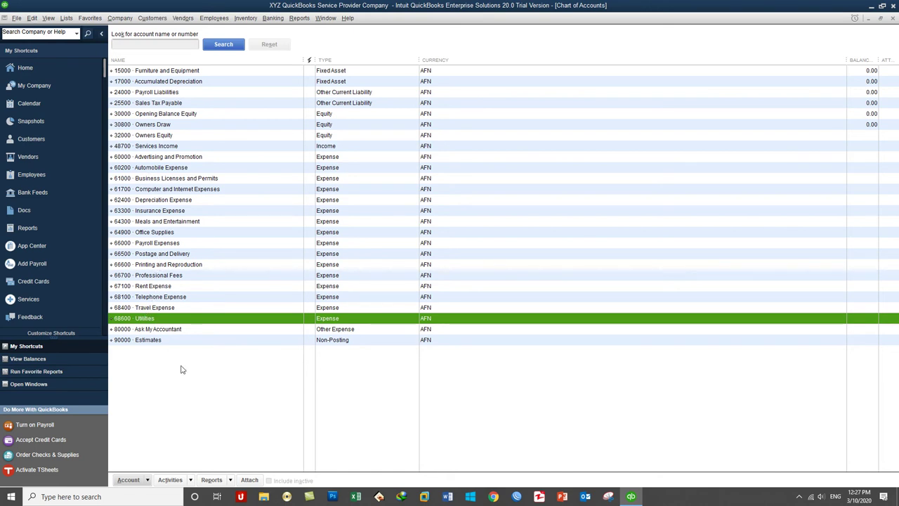
left_click(207, 397)
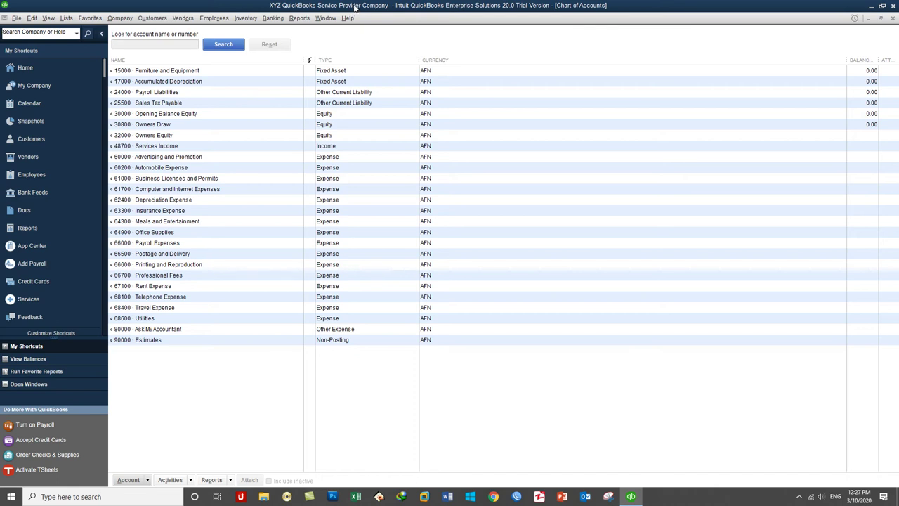
right_click(484, 401)
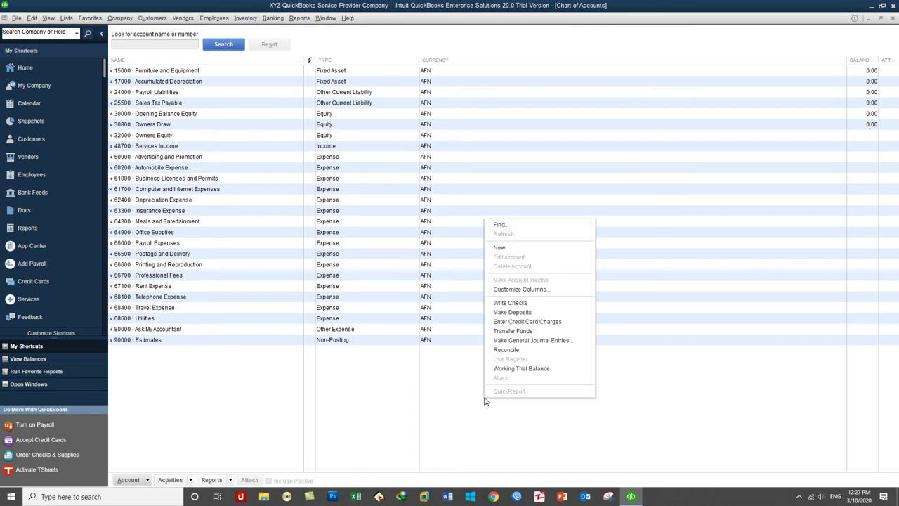
left_click(499, 248)
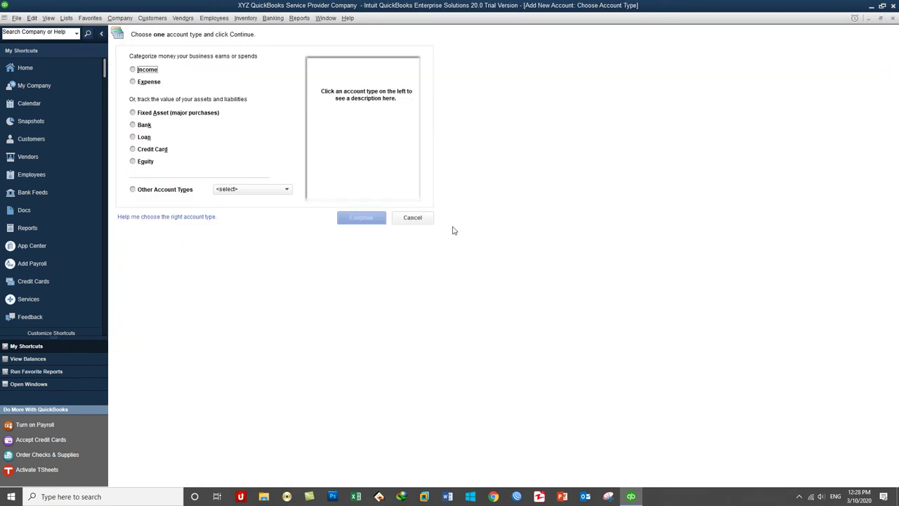
left_click(145, 71)
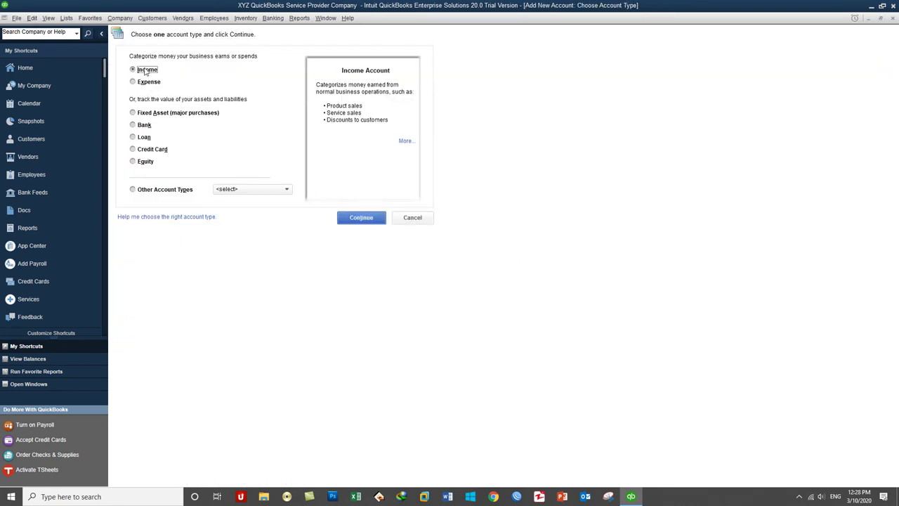
left_click(355, 221)
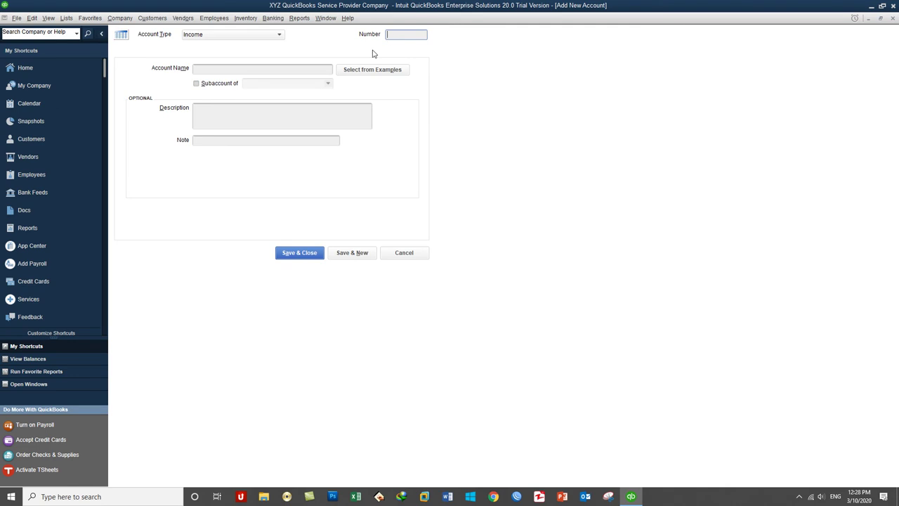
left_click(892, 17)
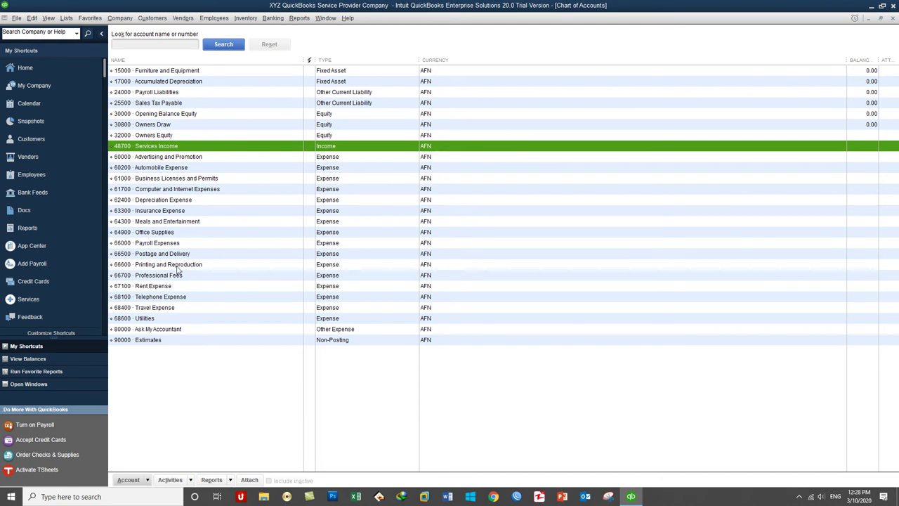
Step: Start a new Income account with number 49000 and the account name "Financial Managment training"
right_click(495, 402)
left_click(510, 249)
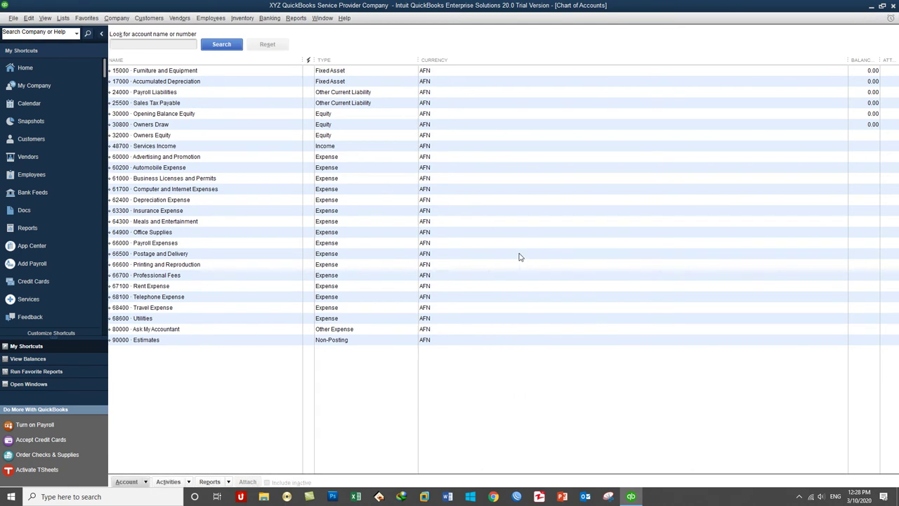
left_click(134, 70)
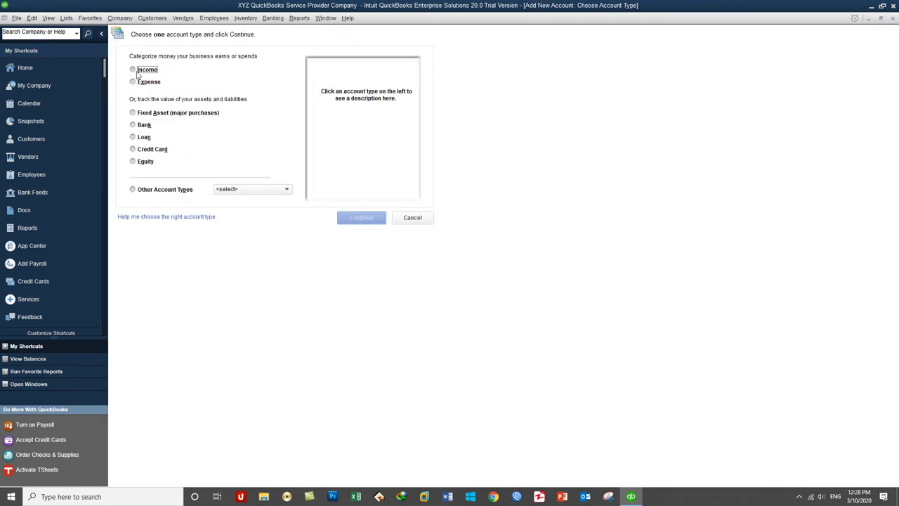
left_click(363, 219)
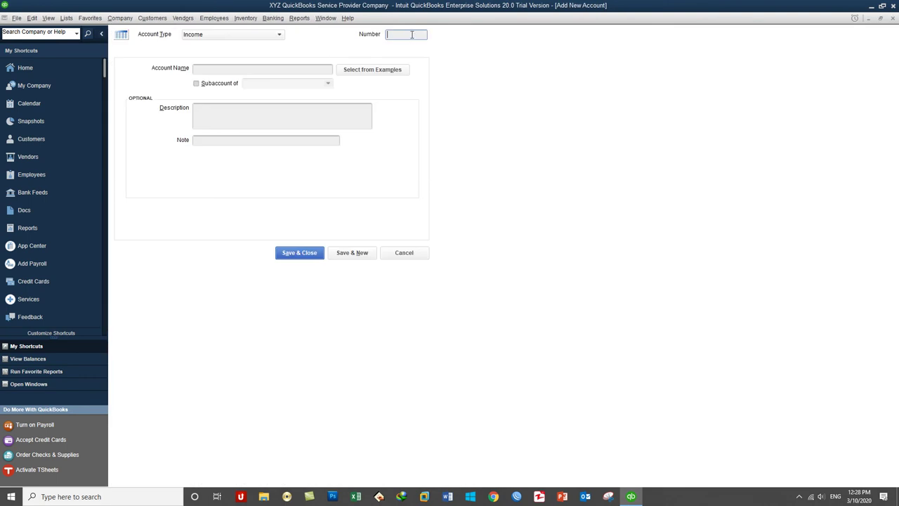
type("49000")
left_click(274, 71)
type("Fina")
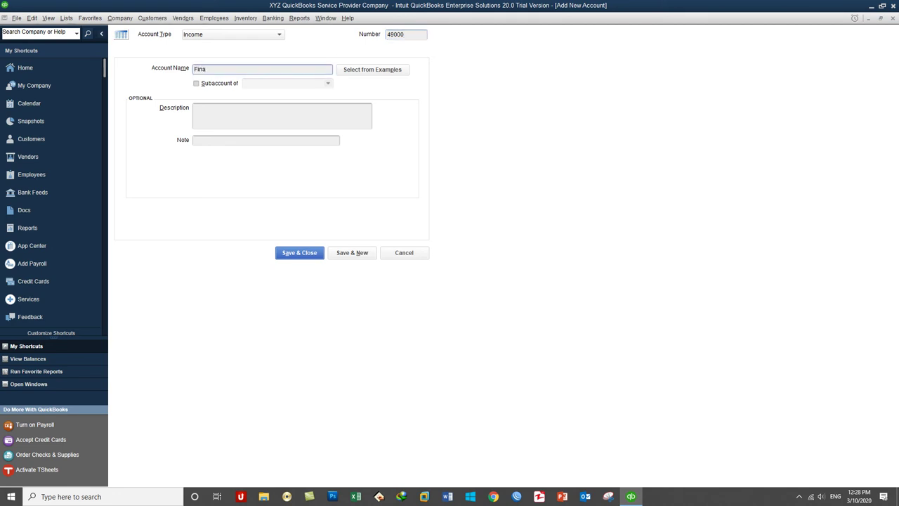
type("ncial Managment training")
Step: Enter the account description "This training Inlcudes", followed by "Quickbooks" and "Pechtree" on separate lines
left_click(222, 119)
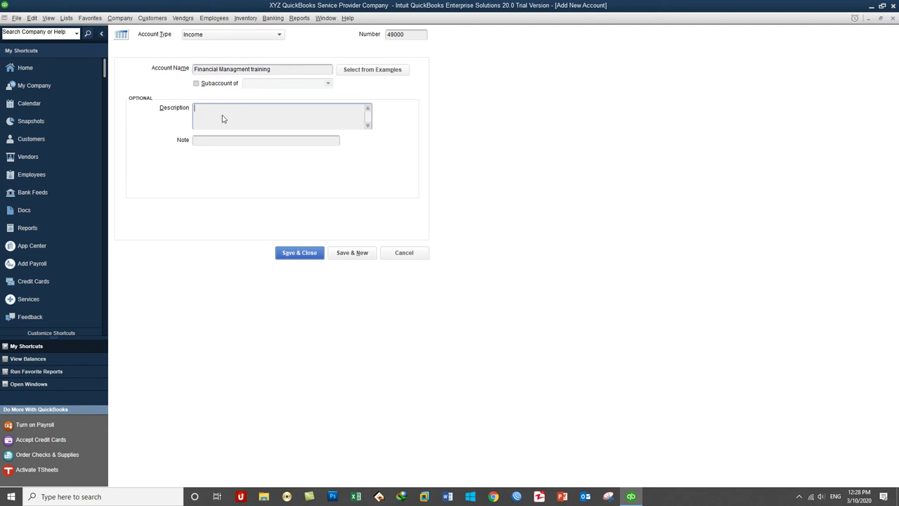
left_click_drag(277, 72, 180, 74)
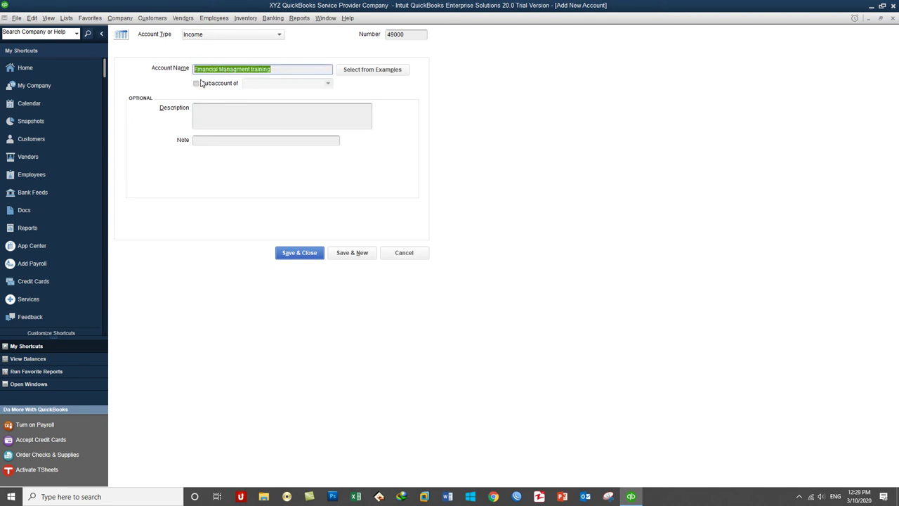
left_click(254, 119)
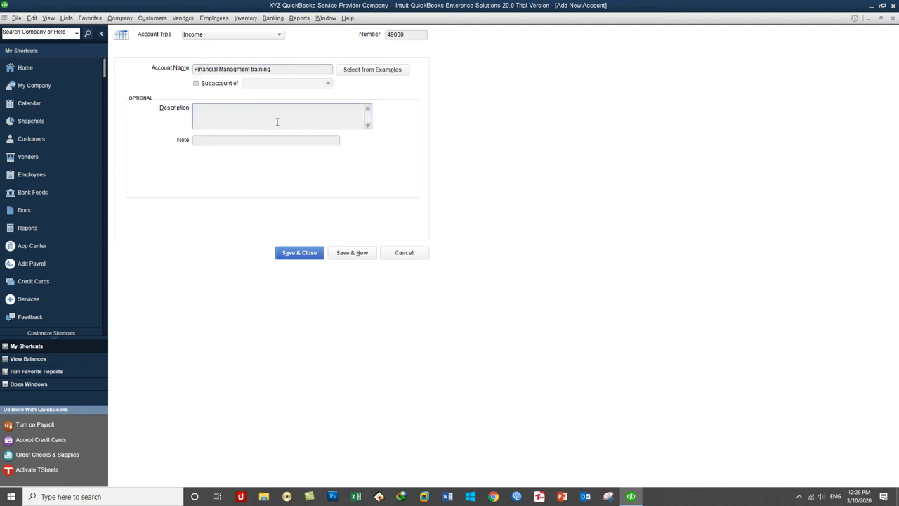
type("This ")
type("training Inlcude")
type("s Quic")
type("kbook")
key("BackSpace")
key("BackSpace")
key("BackSpace")
type("Pechtree")
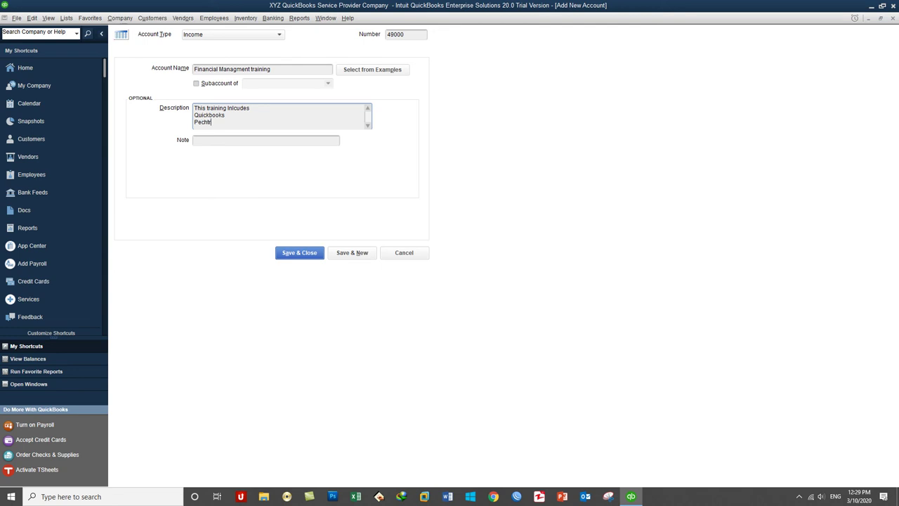
Step: Add the lines "Tally ERP 9", "Office Accounting" and "Excel Accounting" to the description, and save the account
key("Return")
type("Rail")
key("BackSpace")
key("BackSpace")
key("BackSpace")
key("BackSpace")
type("T")
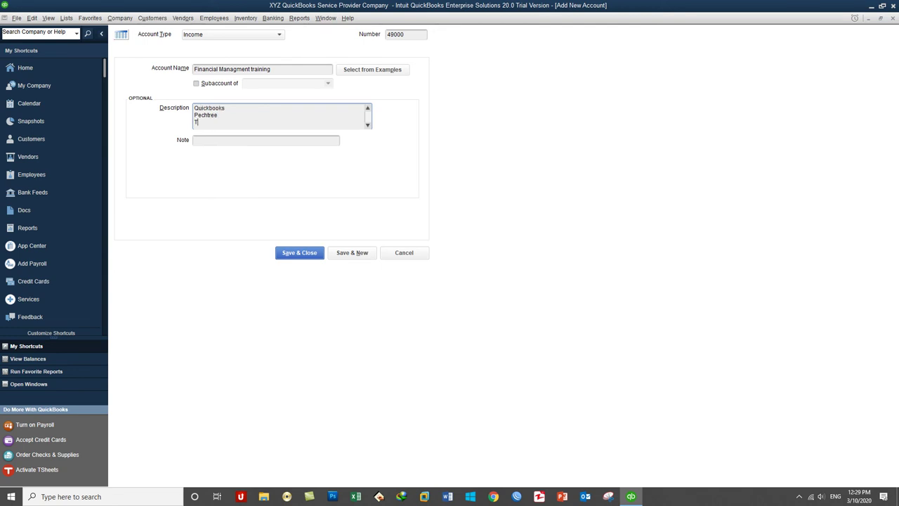
type("ally ERP 9")
key("Return")
type("Office Accounting")
key("Return")
type("Wx")
key("BackSpace")
key("BackSpace")
type("Excel Accounting")
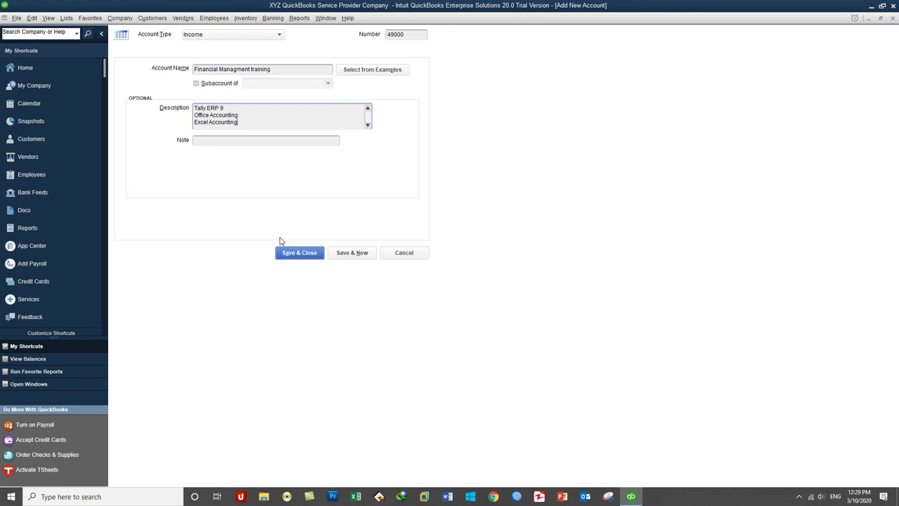
left_click(295, 253)
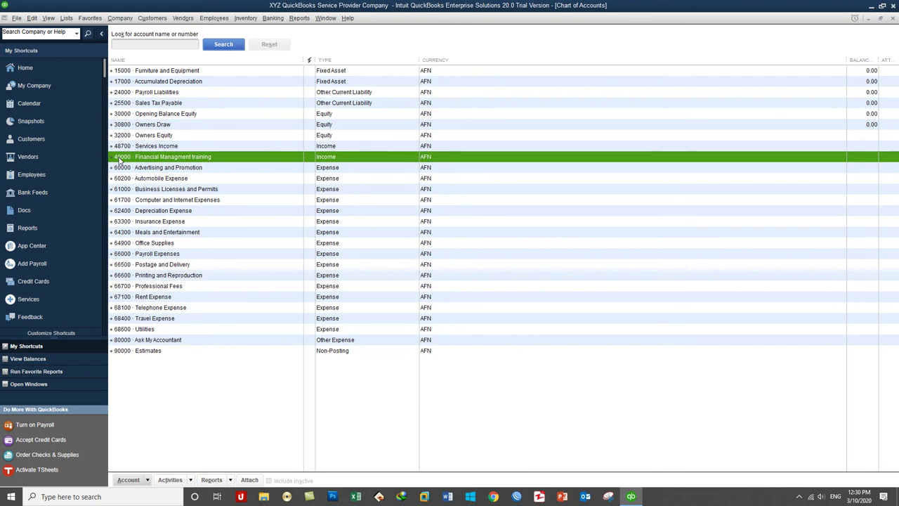
Step: Start a new Income account with number 49100 and the account name "QuickBooks training"
left_click(324, 148)
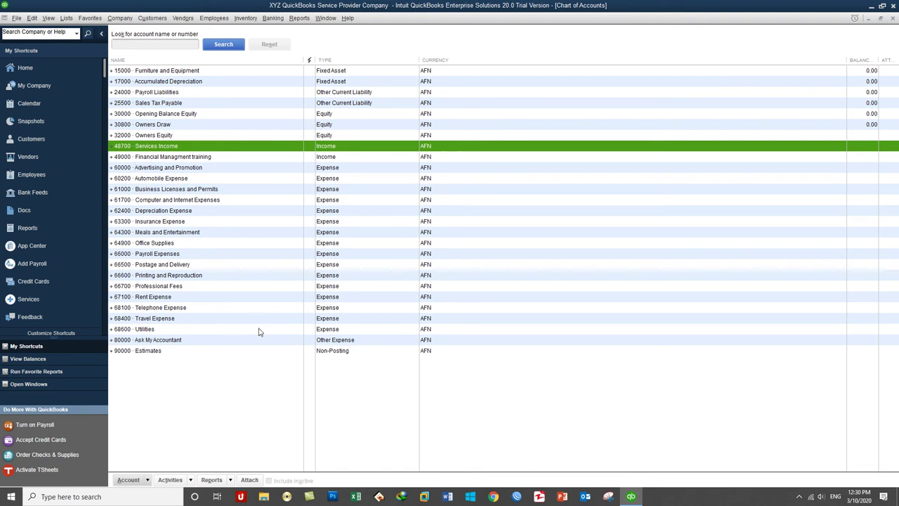
left_click(289, 403)
key("ctrl+n")
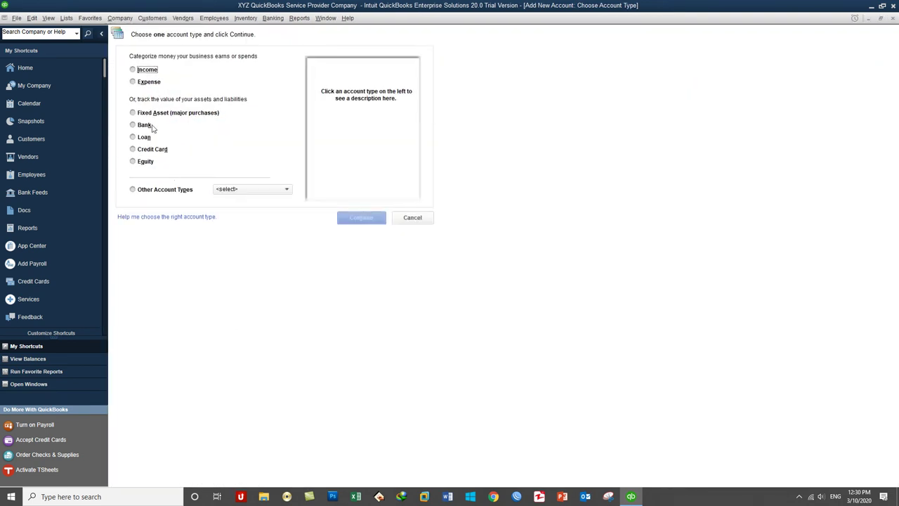
left_click(143, 71)
left_click(351, 219)
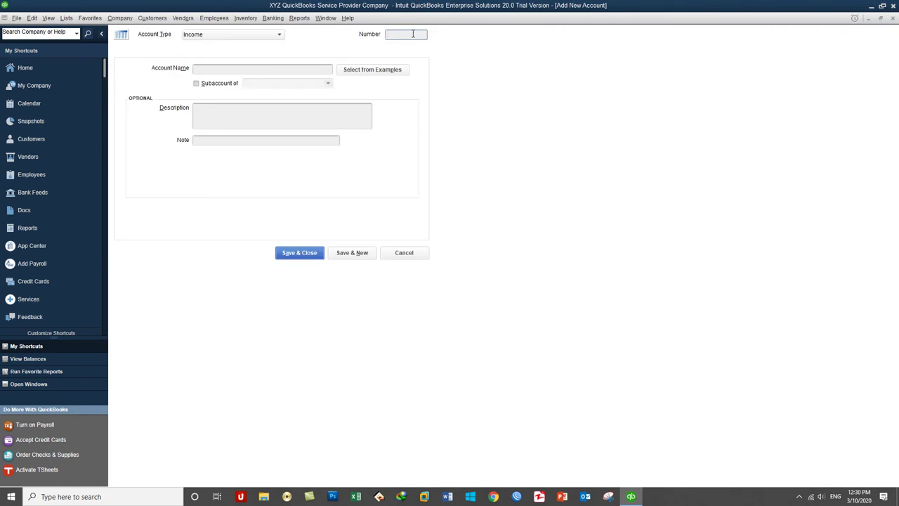
type("49100")
left_click(210, 72)
type("QuickBoo")
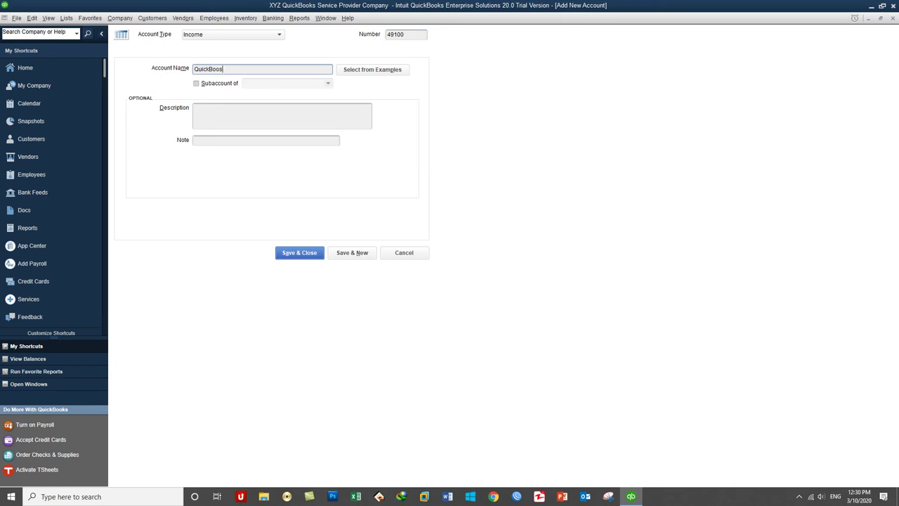
type("ks training")
Step: Make the QuickBooks training account a subaccount of 49000 Financial Managment training, and save it to begin another account
left_click(207, 84)
left_click(328, 84)
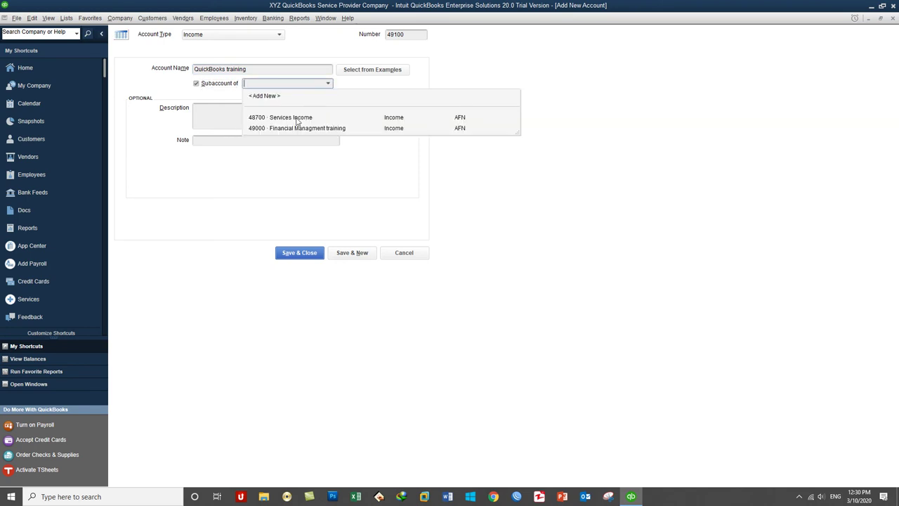
left_click(295, 133)
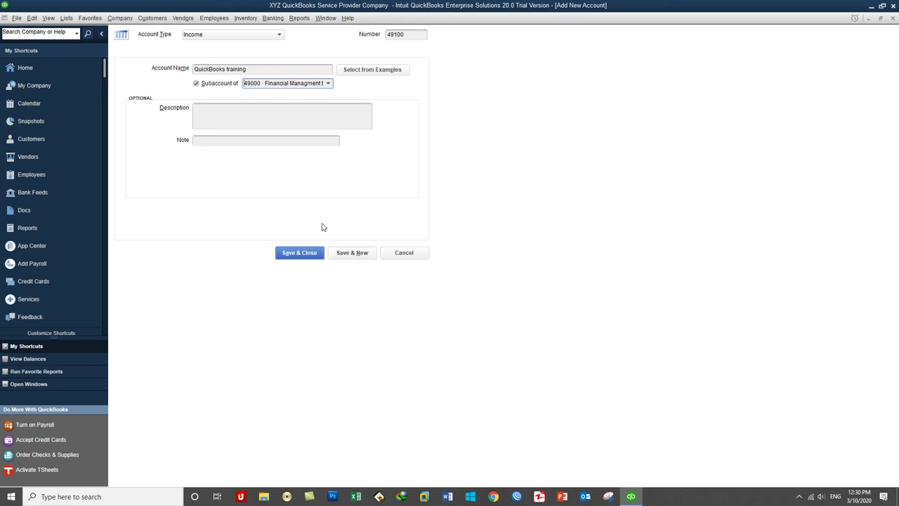
left_click(352, 252)
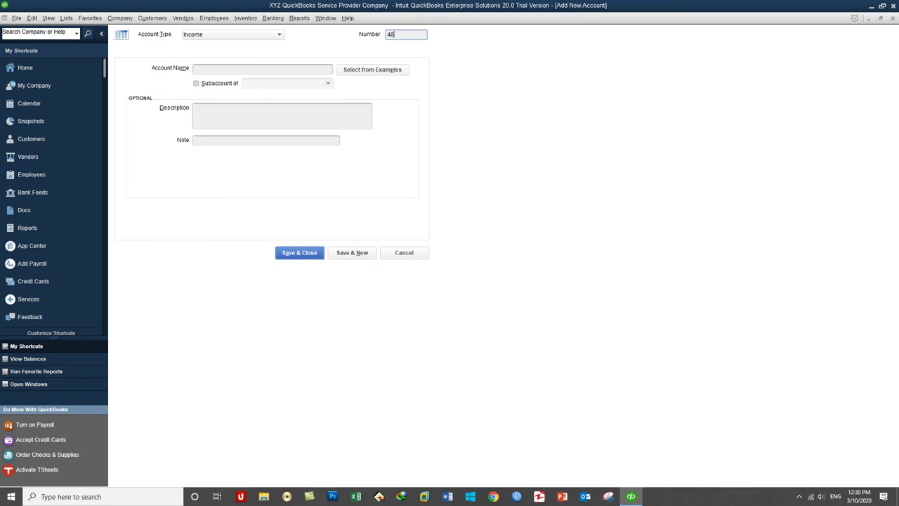
Step: Add Income account 49200 "Pechtree training" as a subaccount of 49000 Financial Managment training, and save it to begin another account
left_click(314, 70)
type("Pechtree training")
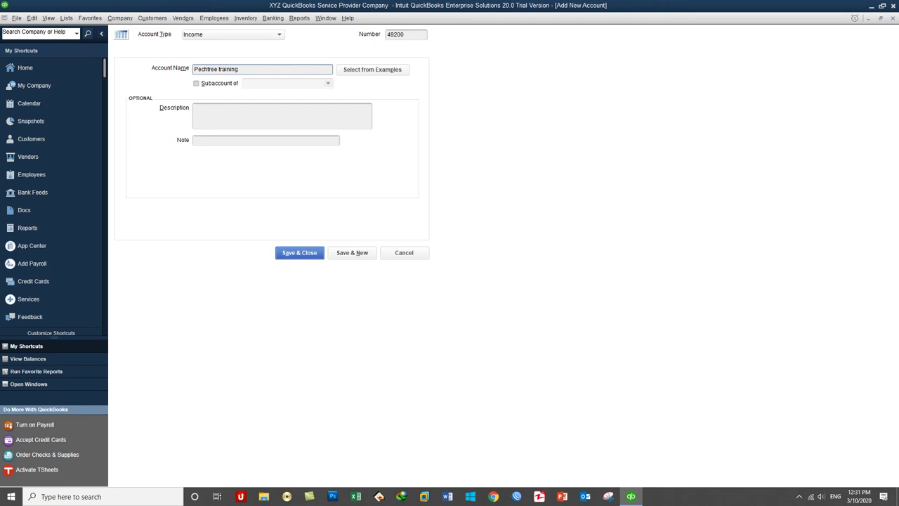
left_click(224, 84)
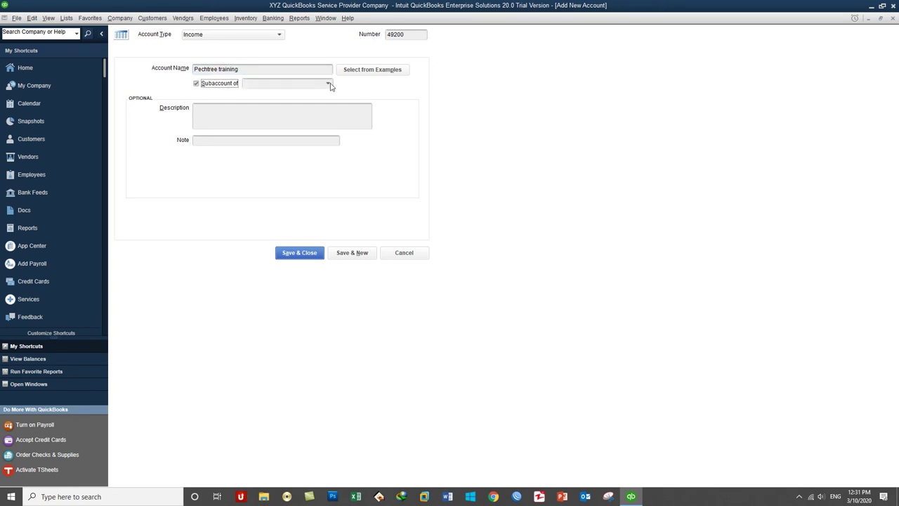
left_click(328, 84)
left_click(323, 129)
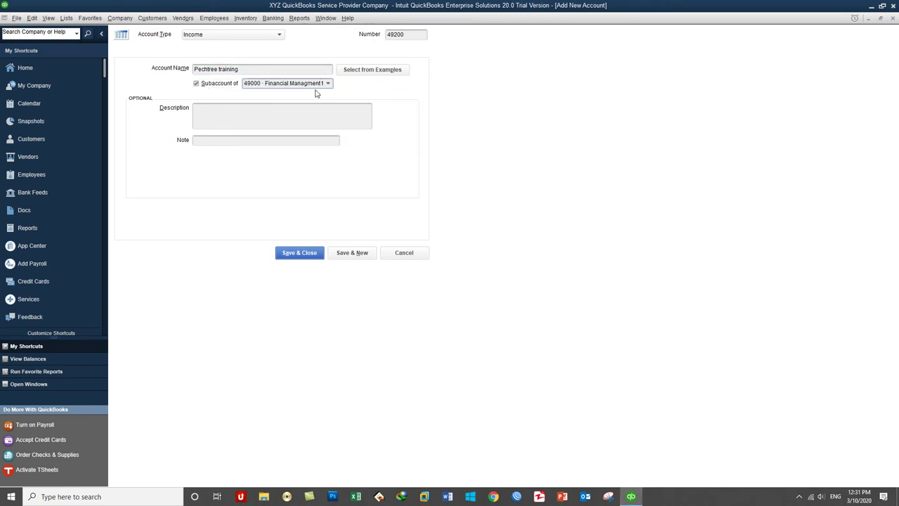
left_click(328, 84)
left_click(320, 127)
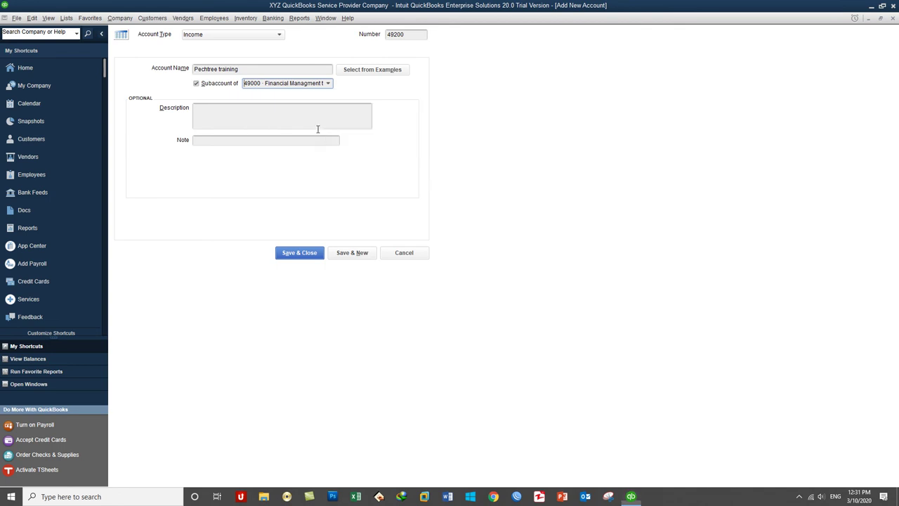
left_click(351, 253)
Step: Add Income account 49300 "Tally ERP 9" as a subaccount of 49000 Financial Managment training, and save it to begin another account
left_click(397, 33)
type("48")
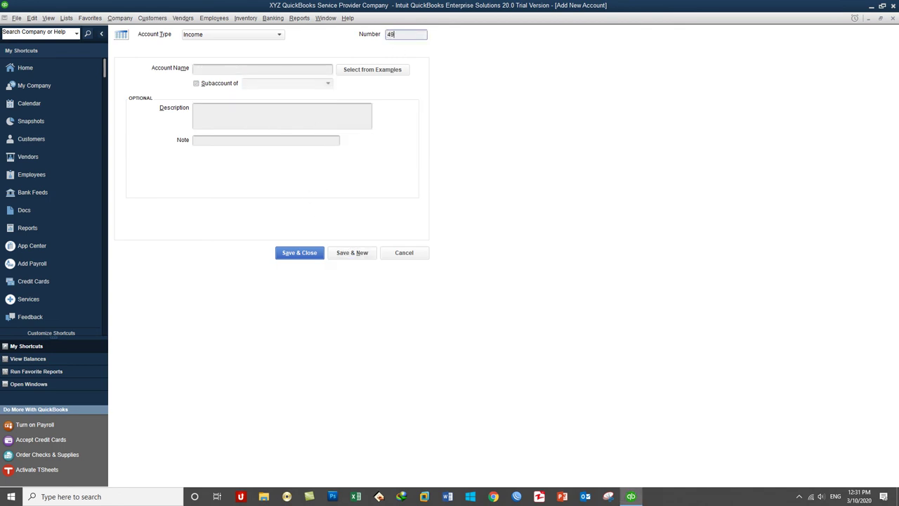
type("300")
left_click(267, 68)
type("Tally ERP 9")
left_click(220, 85)
left_click(323, 84)
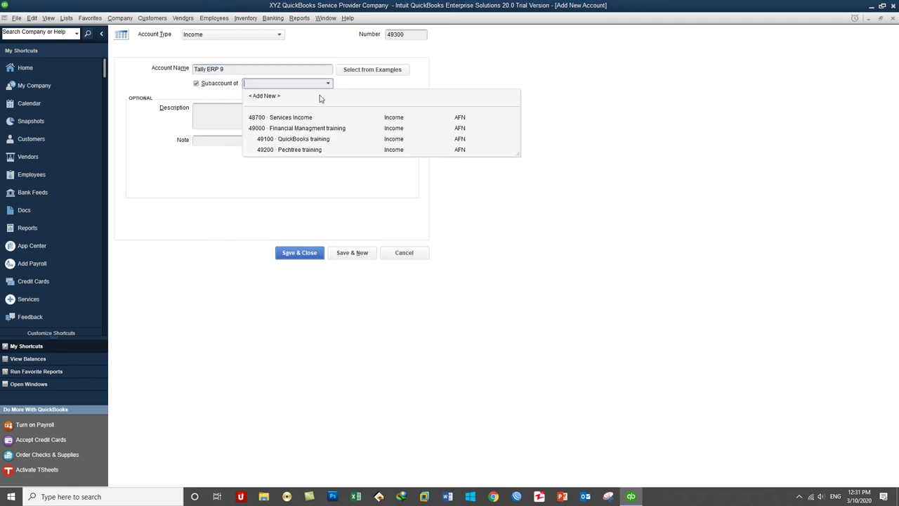
left_click(299, 129)
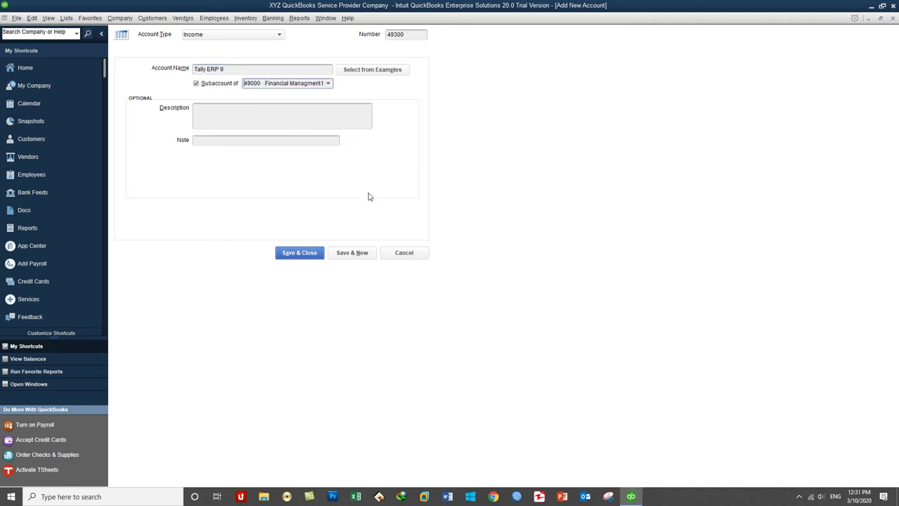
left_click(352, 253)
Step: Add Income account 49400 "Office Accounting" as a subaccount of 49000 Financial Managment training, and save it to begin another account
type("4")
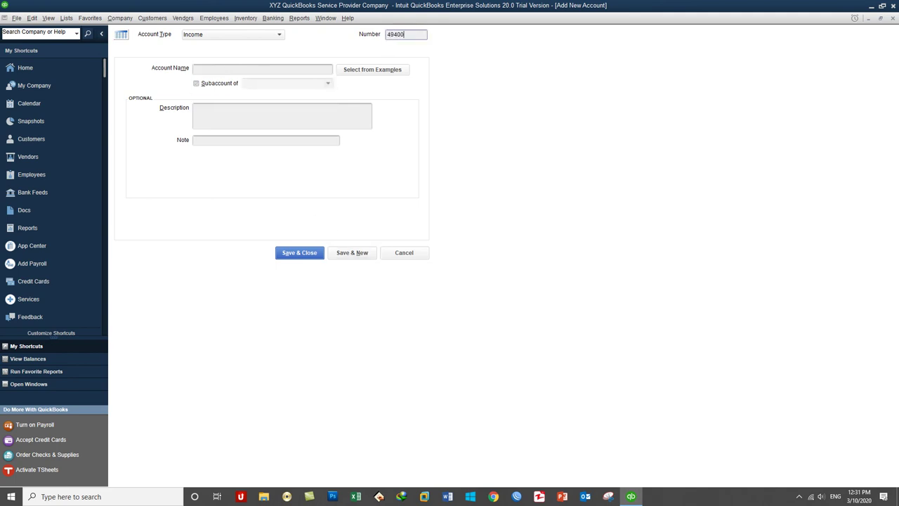
left_click(300, 69)
type("Office Acco")
type("unting")
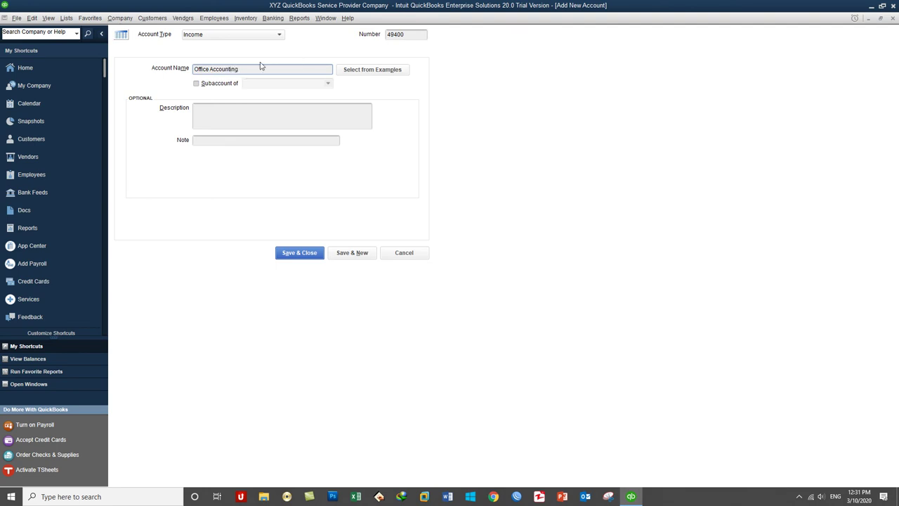
left_click(231, 84)
left_click(320, 84)
left_click(303, 129)
left_click(353, 254)
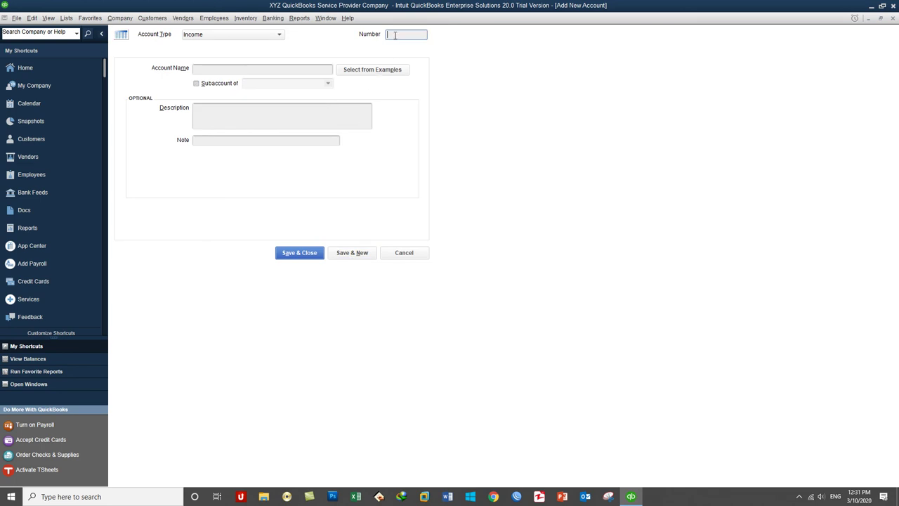
Step: Add Income account 49500 "Excel Accounting" as a subaccount of 49000 Financial Managment training, and save it to return to the account list
type("49500")
left_click(327, 68)
type("Exce")
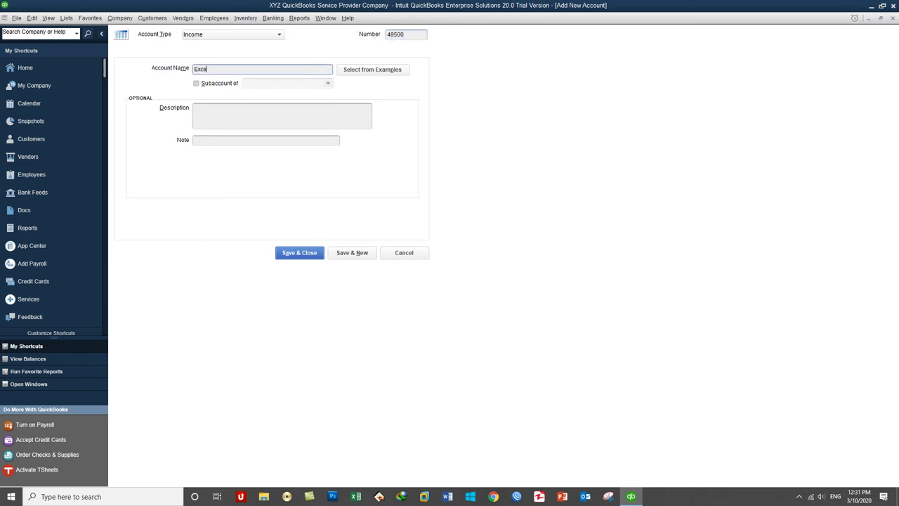
type("l Accounting")
left_click(226, 85)
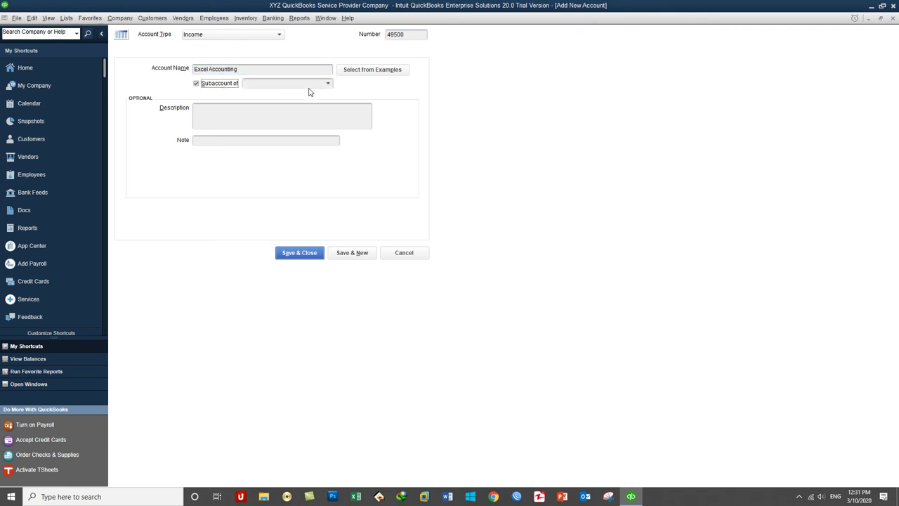
left_click(329, 85)
left_click(298, 126)
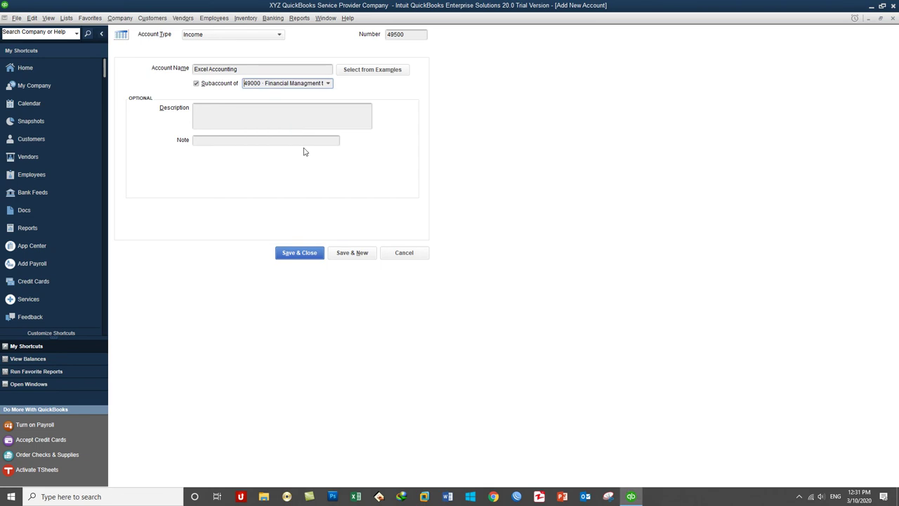
left_click(299, 253)
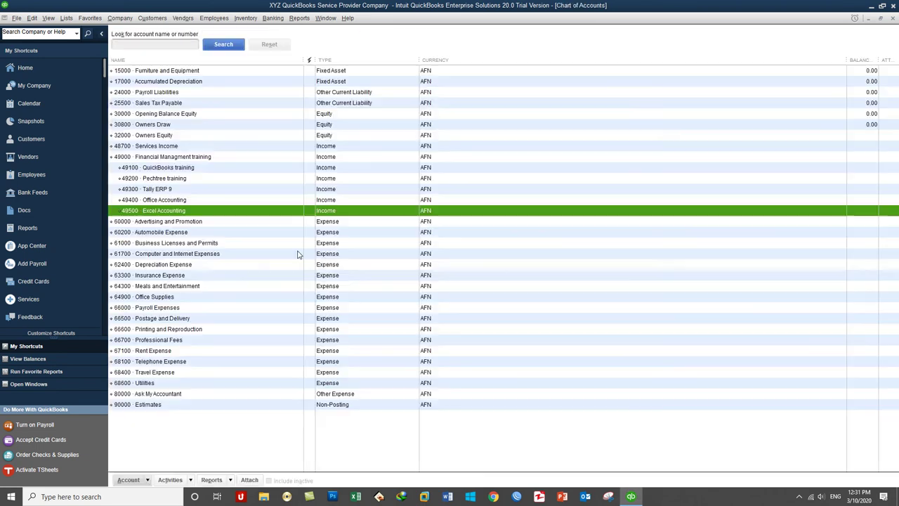
Step: Move the QuickBooks training subaccount out of Financial Managment training to the top level of the account list
left_click(149, 160)
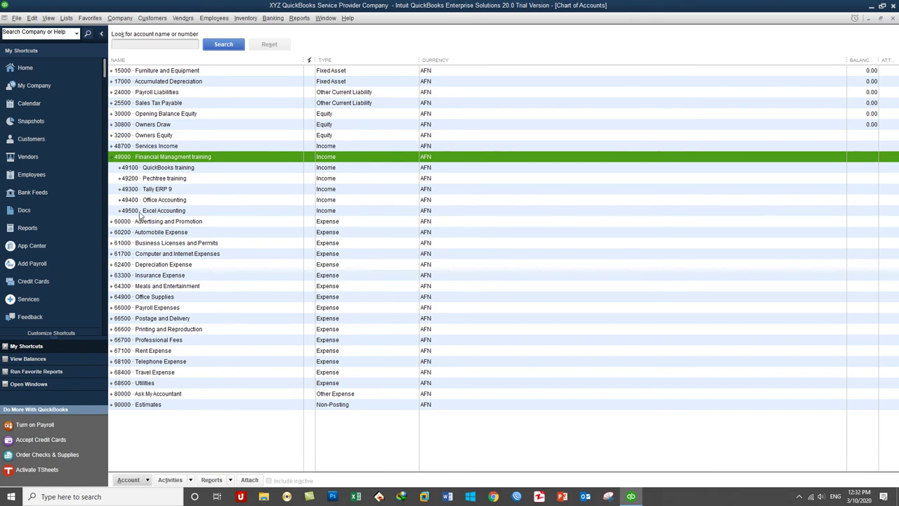
left_click(125, 169)
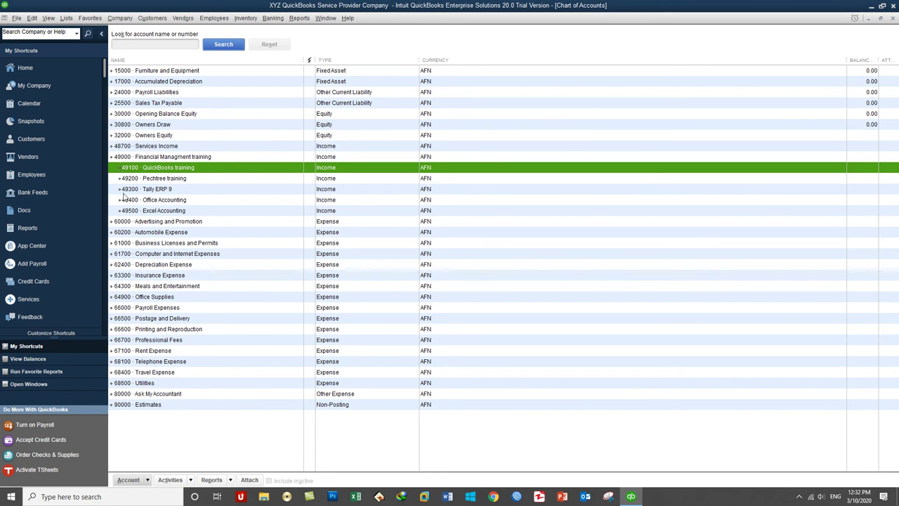
left_click_drag(120, 169, 109, 169)
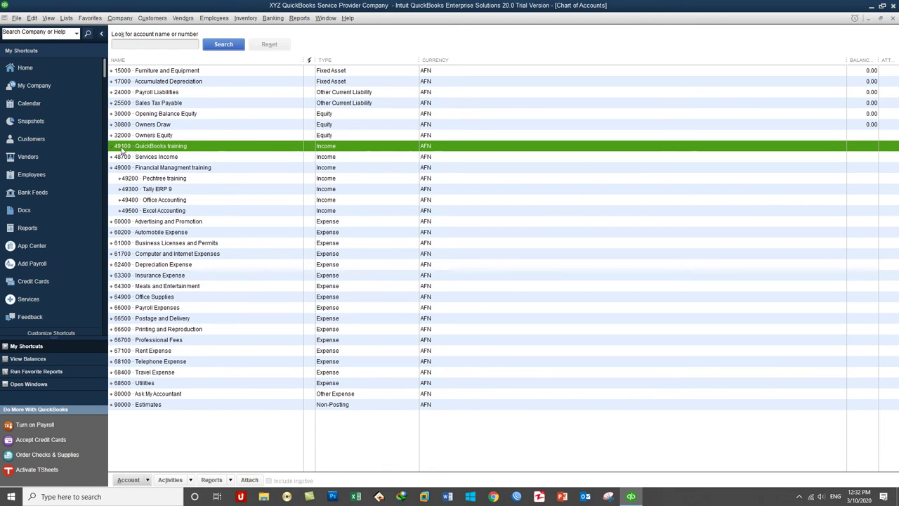
Step: Move QuickBooks training back under Financial Managment training as a subaccount, placed ahead of Pechtree training
left_click_drag(110, 145, 115, 177)
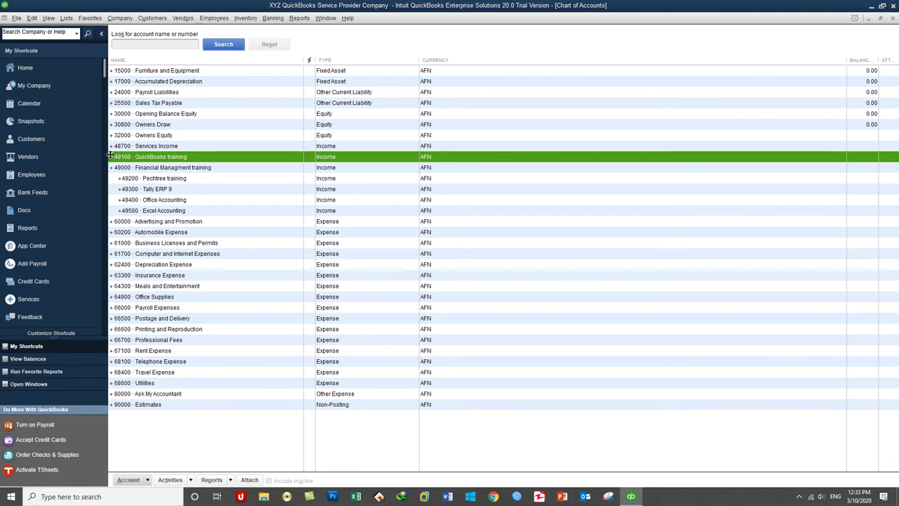
left_click_drag(111, 155, 125, 184)
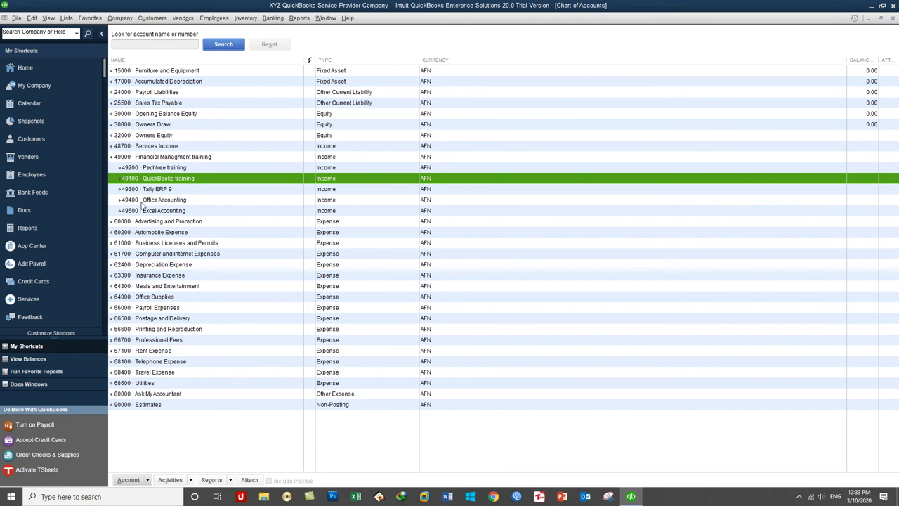
left_click_drag(118, 179, 118, 163)
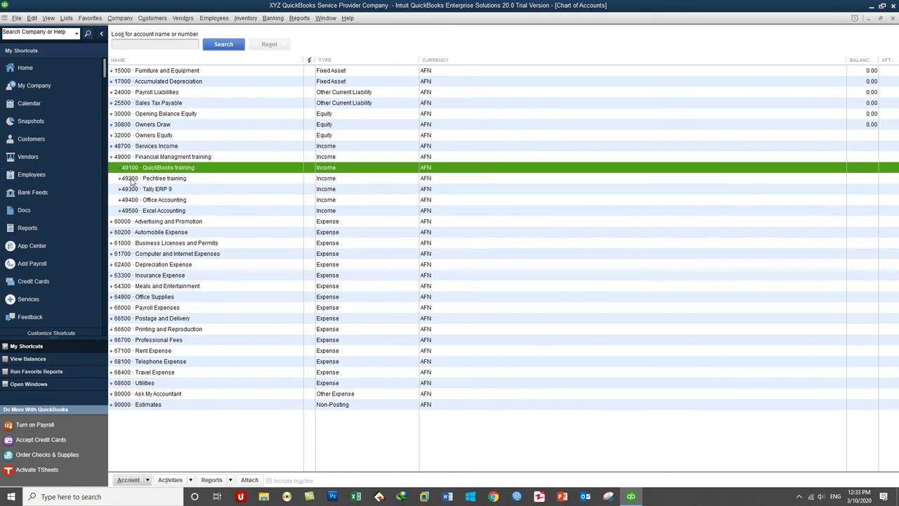
left_click(290, 436)
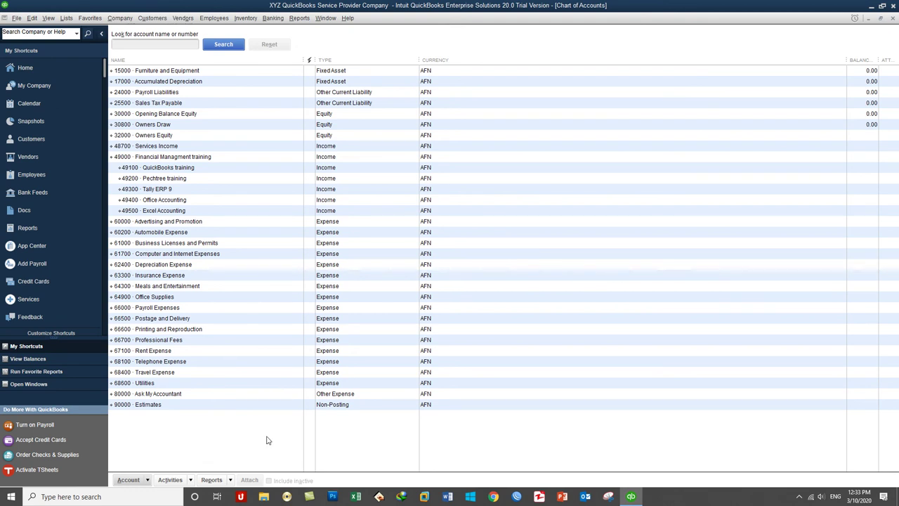
Step: Start a new account of type Bank and continue to its details form
right_click(267, 438)
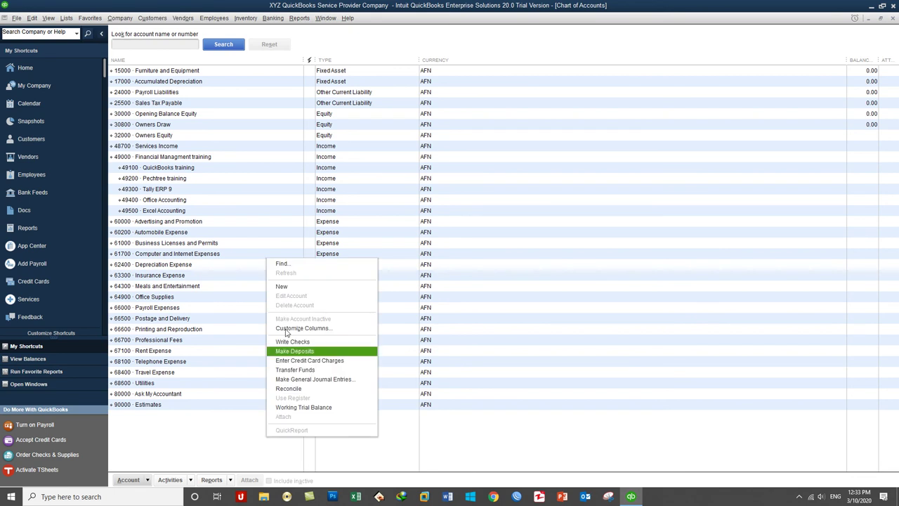
left_click(289, 287)
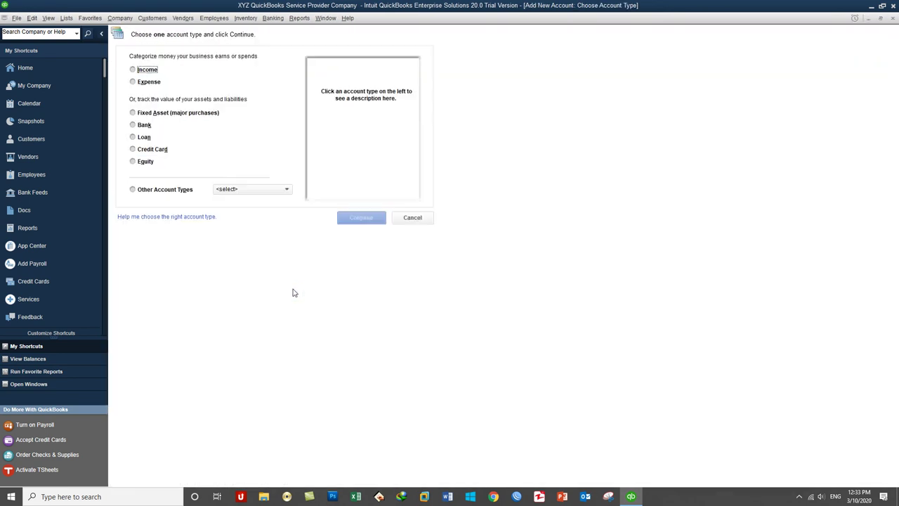
left_click(144, 125)
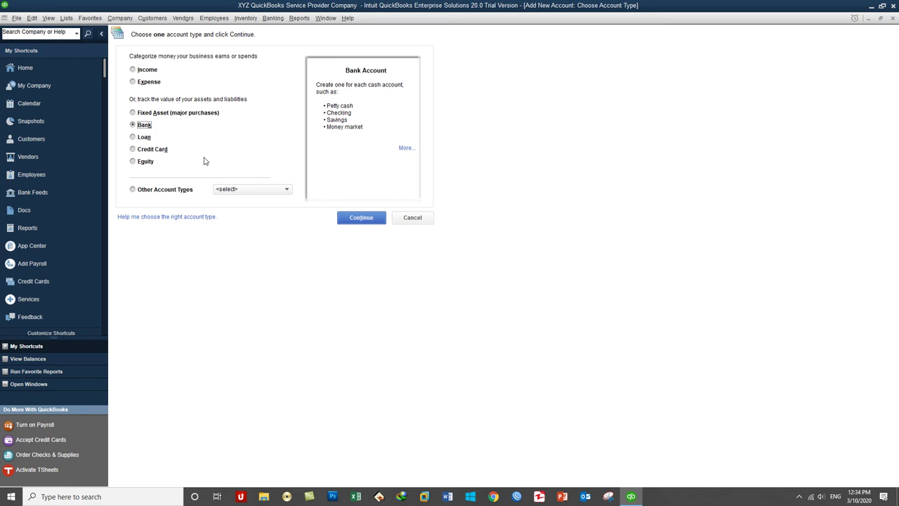
left_click(343, 217)
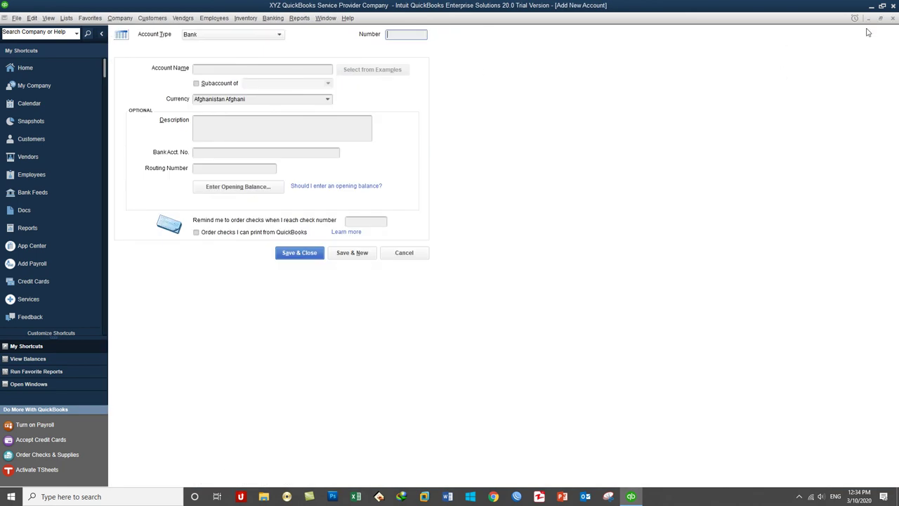
Step: Set the new Bank account form aside to review the full Chart of Accounts, and return to the form
left_click(869, 19)
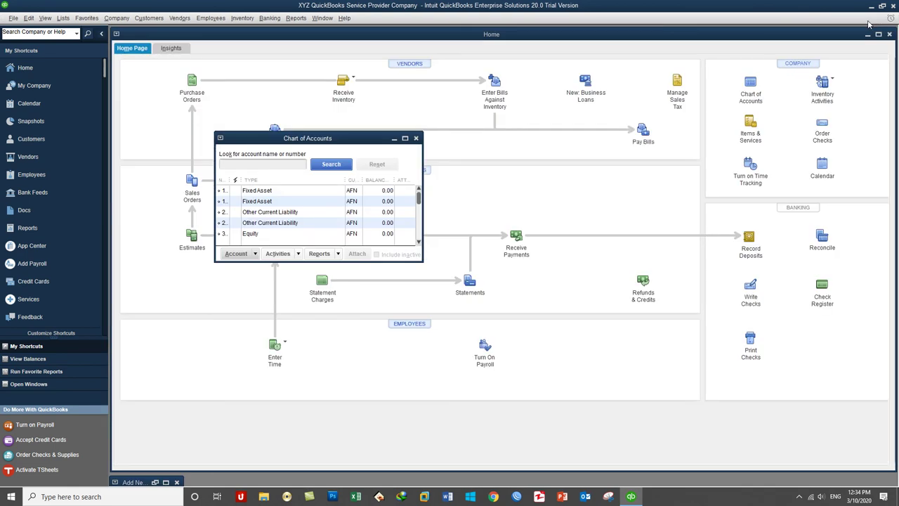
left_click(406, 140)
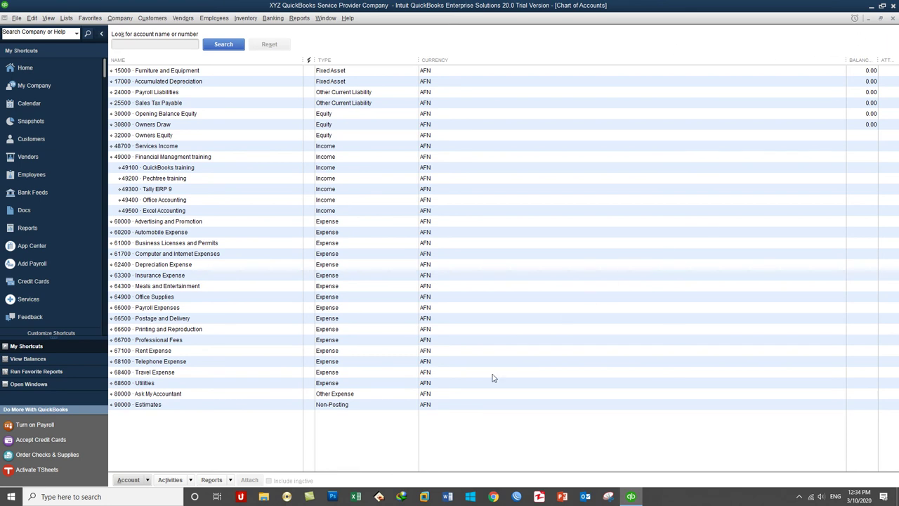
right_click(484, 423)
left_click(509, 275)
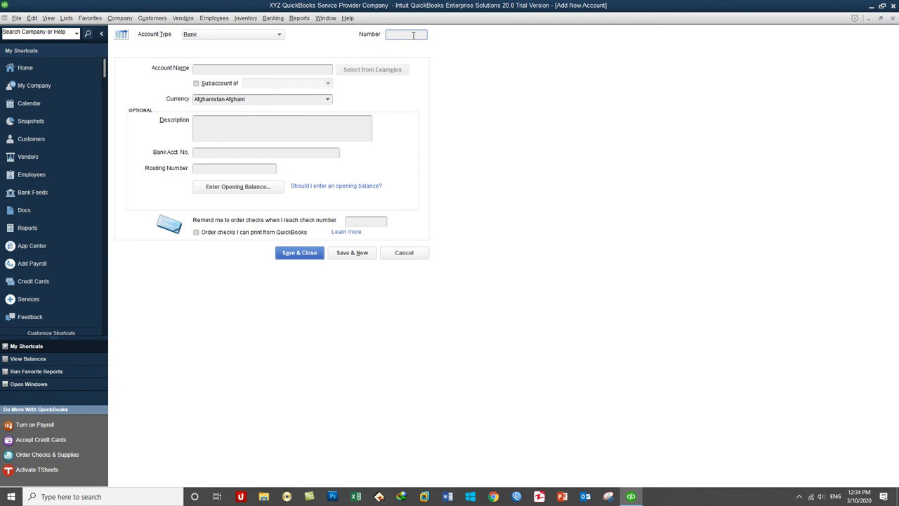
Step: Save the Bank account as number 18000, named Company USD Bank Account, and continue to a blank form for another account
type("18000")
left_click(316, 71)
type("Company ")
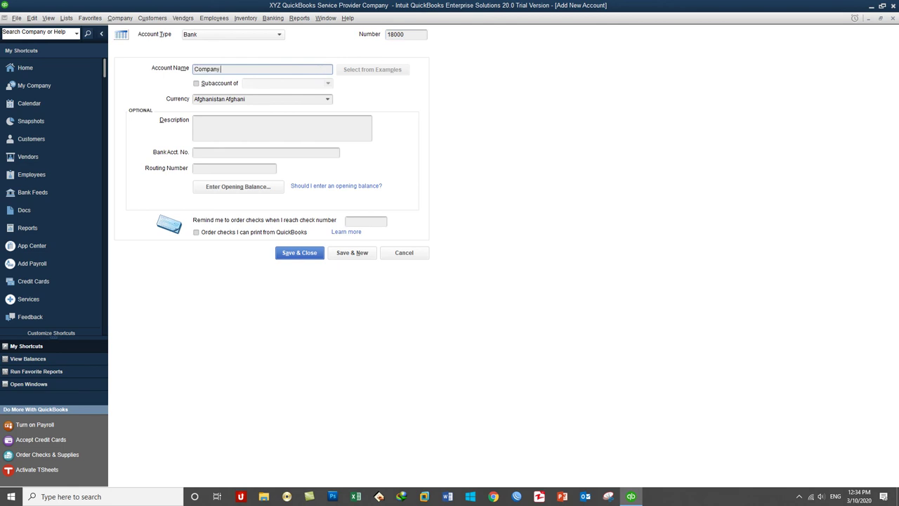
type("USD Bank Account")
left_click(342, 252)
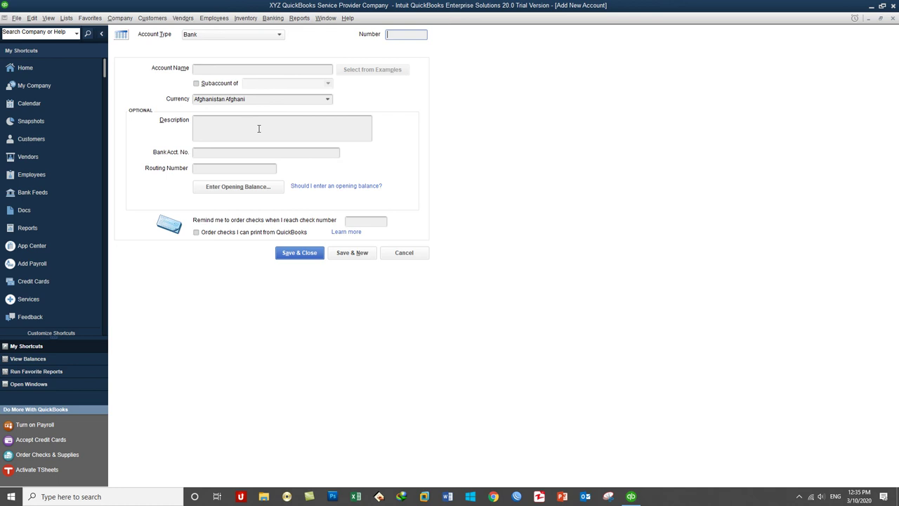
Step: Create Bank account number 19000 named Company AFN Bank Accounts, then save it and return to the account list
type("19000")
left_click(204, 70)
type("Company AF")
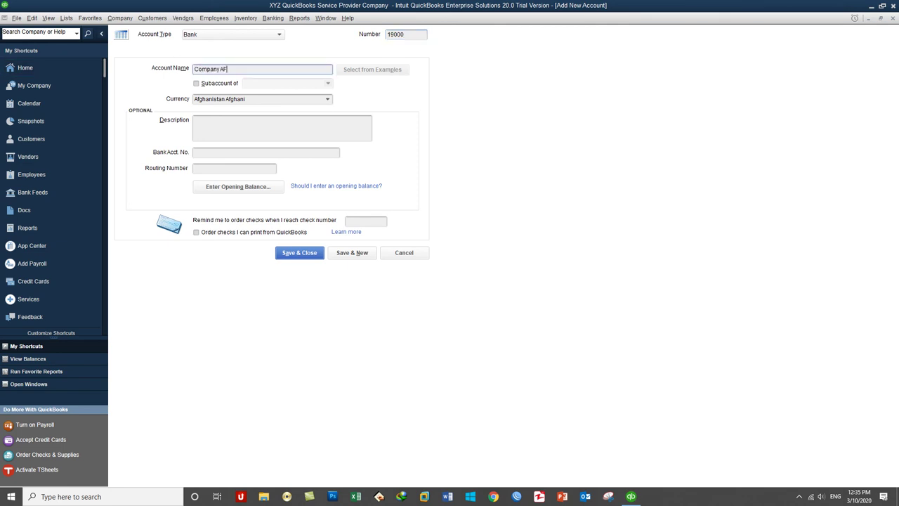
type("N Bank Accounts")
left_click(298, 253)
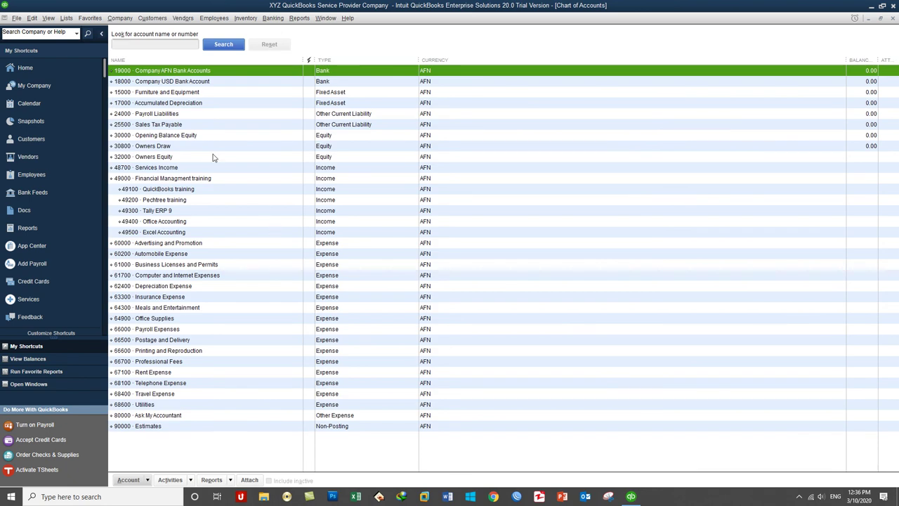
Step: Edit the Company USD Bank Account to use US Dollar as its currency and save the change
left_click(167, 82)
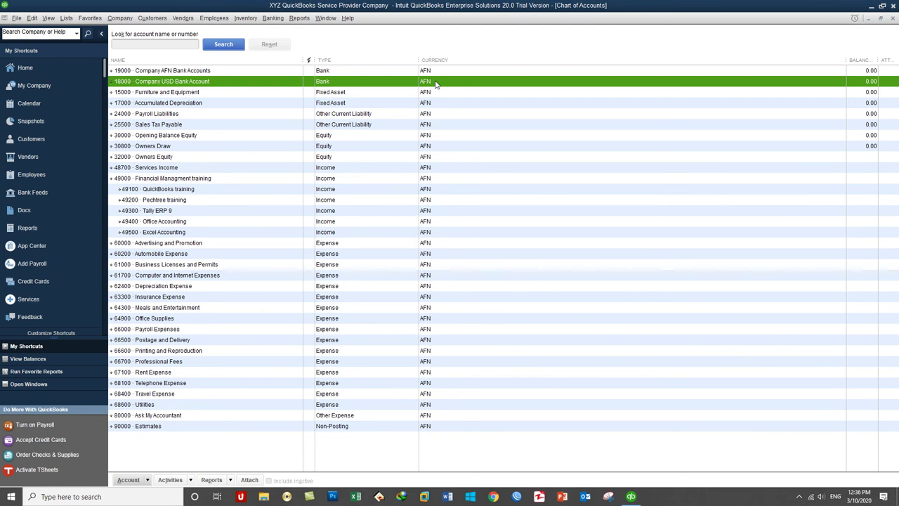
right_click(244, 81)
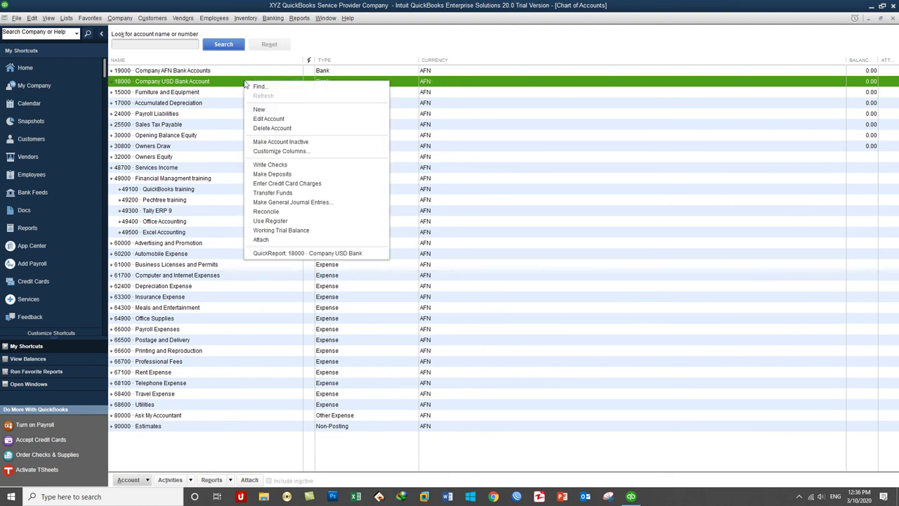
left_click(269, 118)
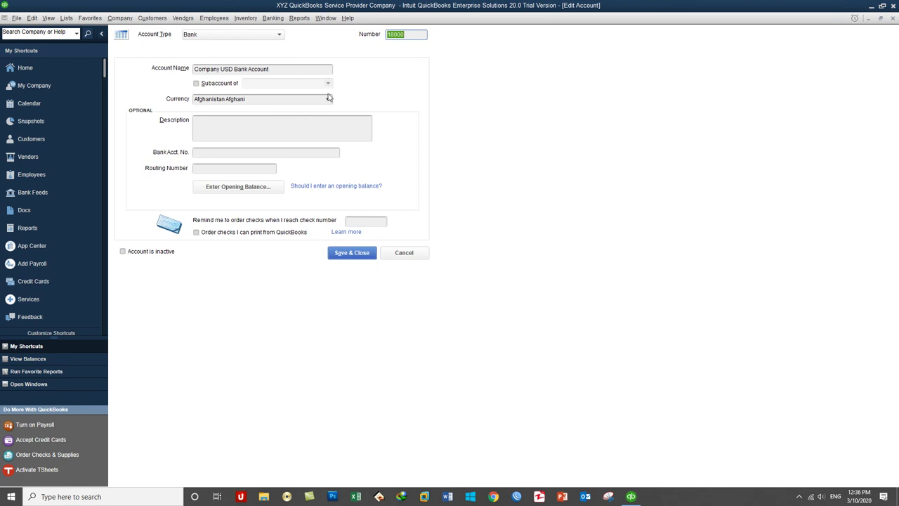
left_click(327, 99)
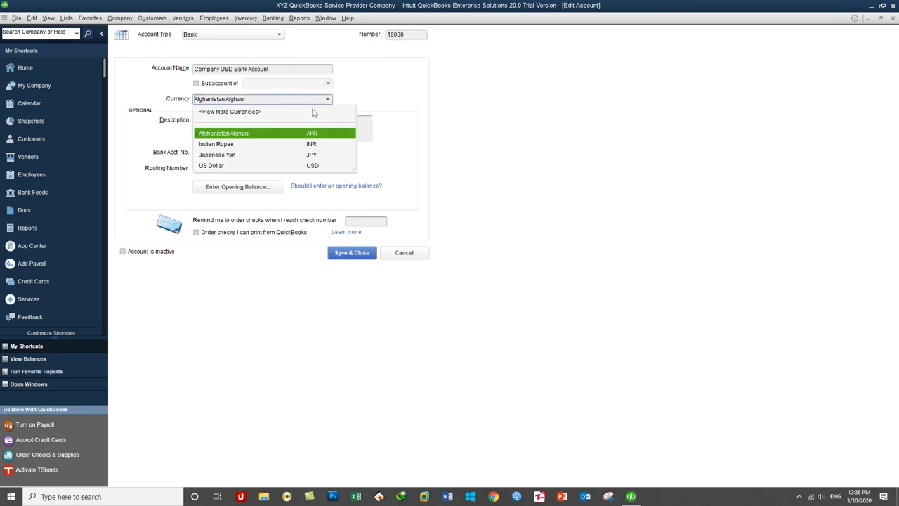
left_click(242, 168)
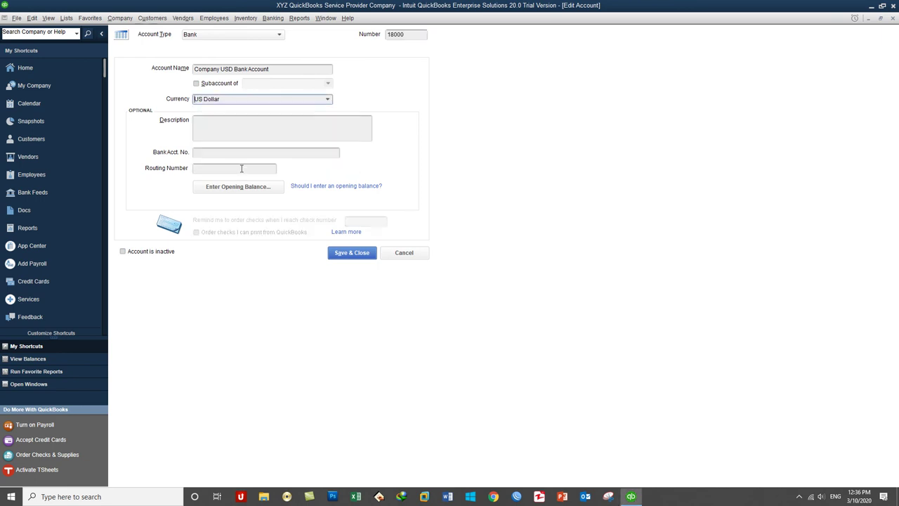
left_click(352, 253)
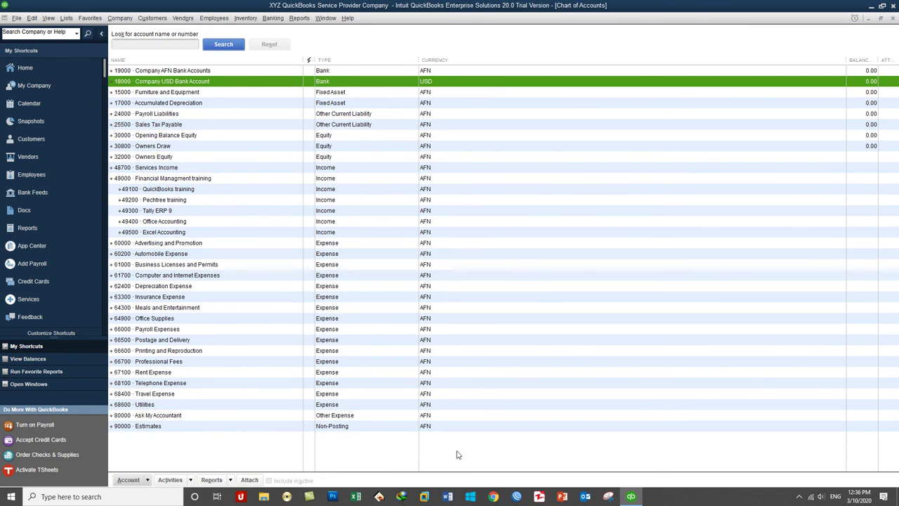
Step: View the register of Company AFN Bank Accounts and return to the Chart of Accounts
double_click(145, 73)
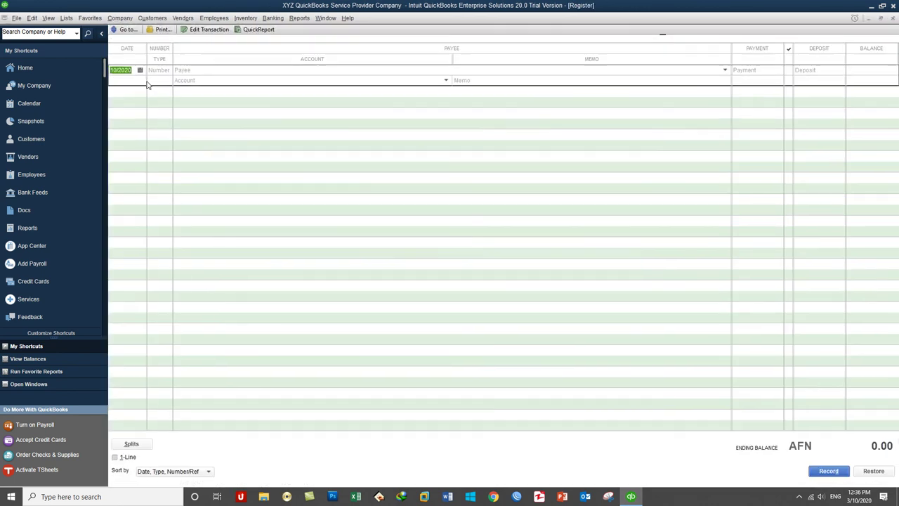
left_click(892, 18)
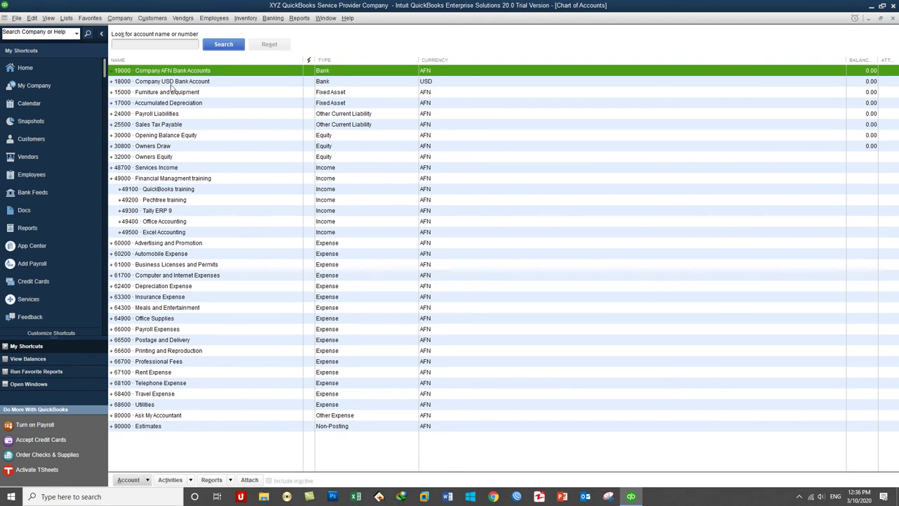
Step: Create Bank account 18100, AIB Account, as a subaccount of 18000 Company USD Bank Account, and continue to another new account
left_click(385, 461)
key("ctrl+n")
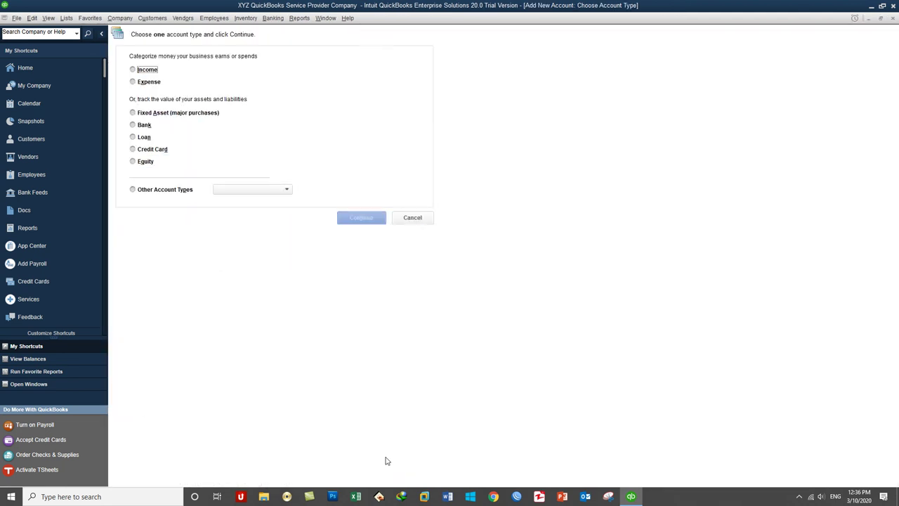
left_click(144, 124)
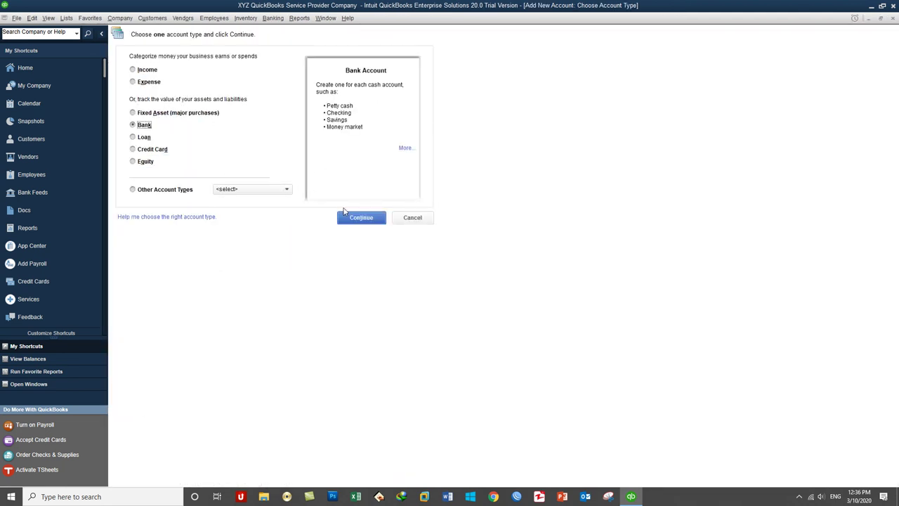
left_click(358, 217)
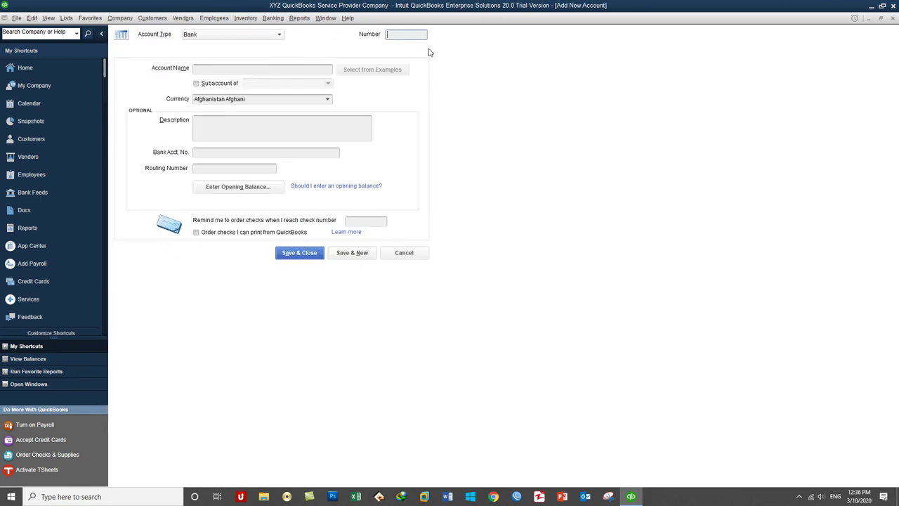
type("18100")
left_click(283, 68)
type("AIB Account")
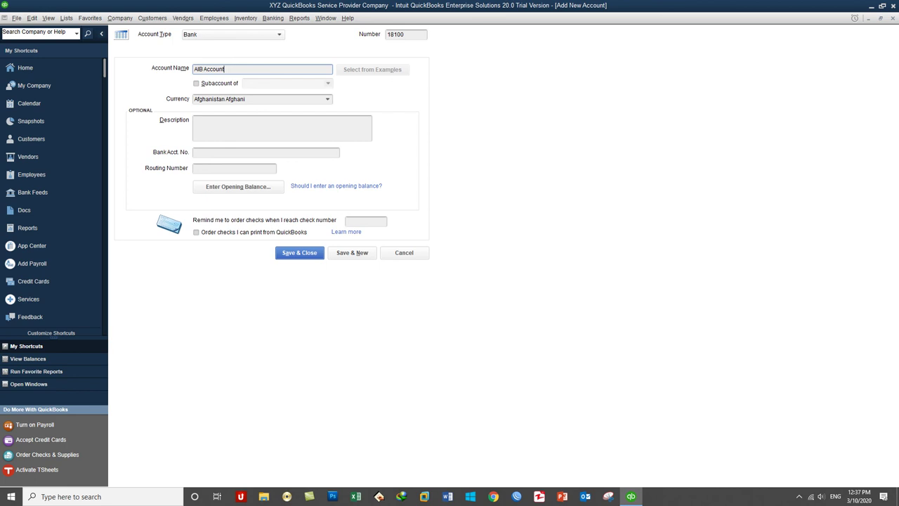
left_click(209, 87)
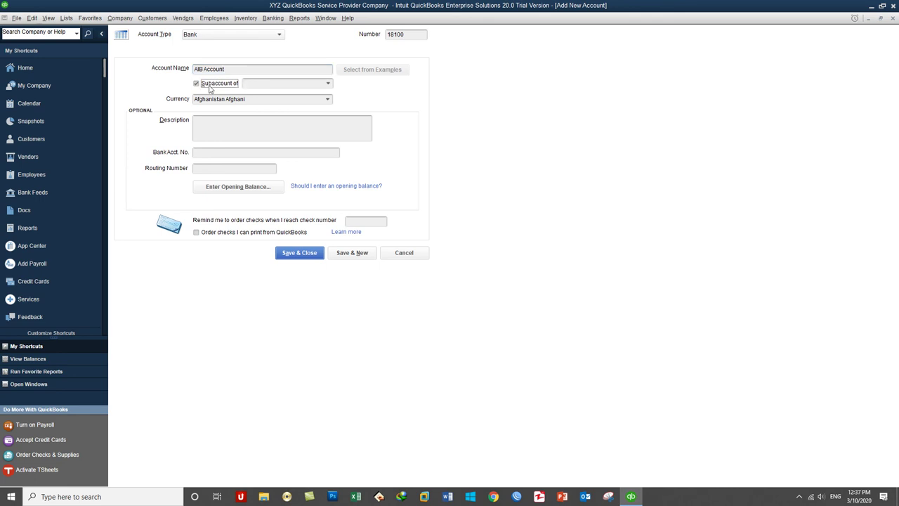
left_click(328, 85)
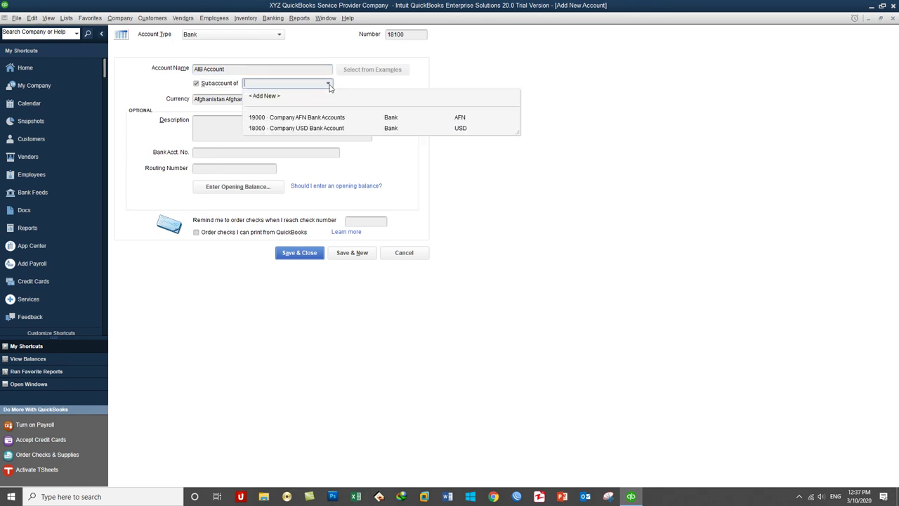
left_click(294, 130)
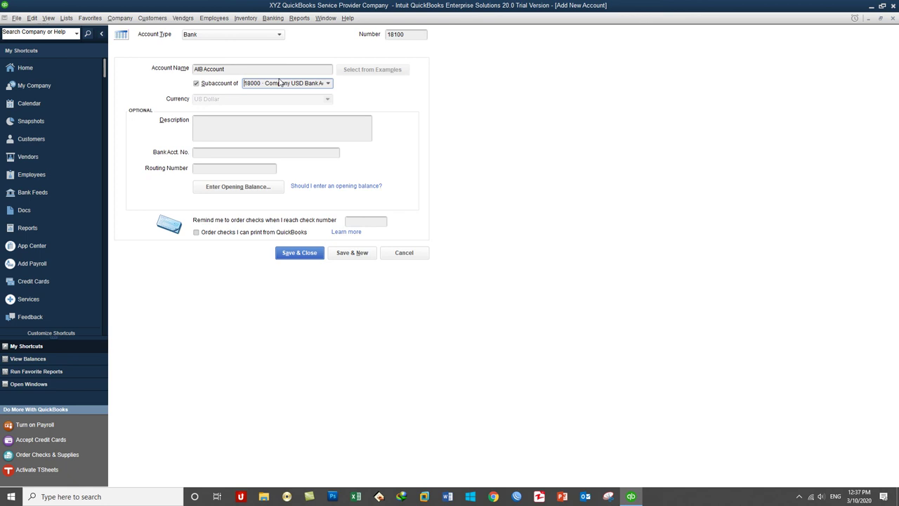
left_click(352, 253)
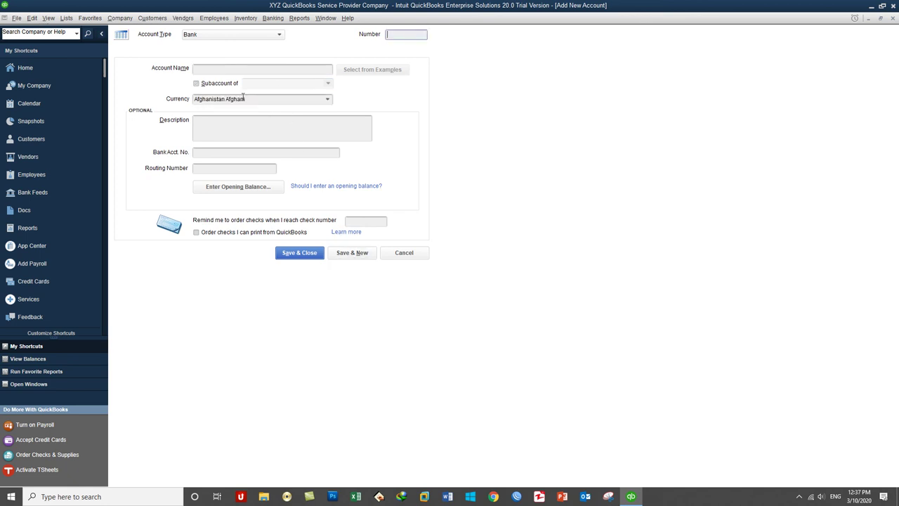
Step: Add 18200 Kabul Bank as a subaccount of 18000 Company USD Bank Account, save and close, and decline the Bank Feed setup
type("18200")
left_click(257, 69)
type("Kabul Bank")
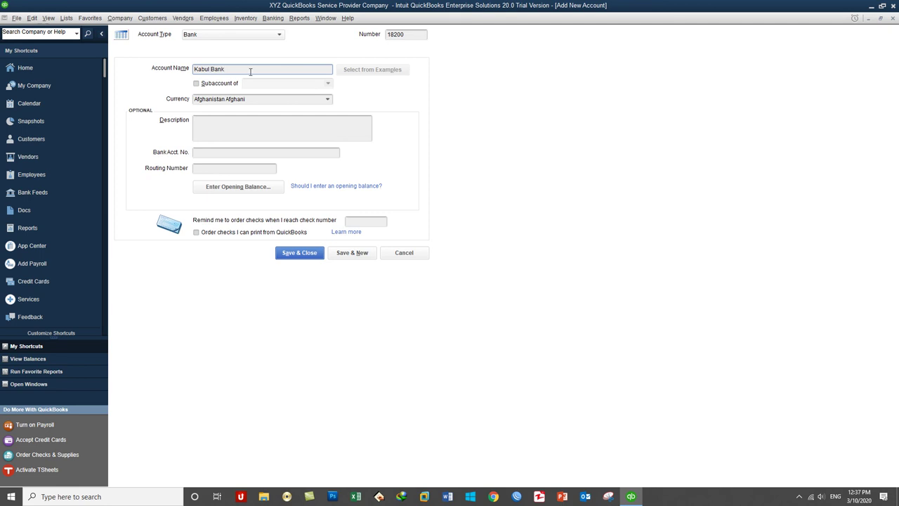
left_click(196, 83)
left_click(328, 82)
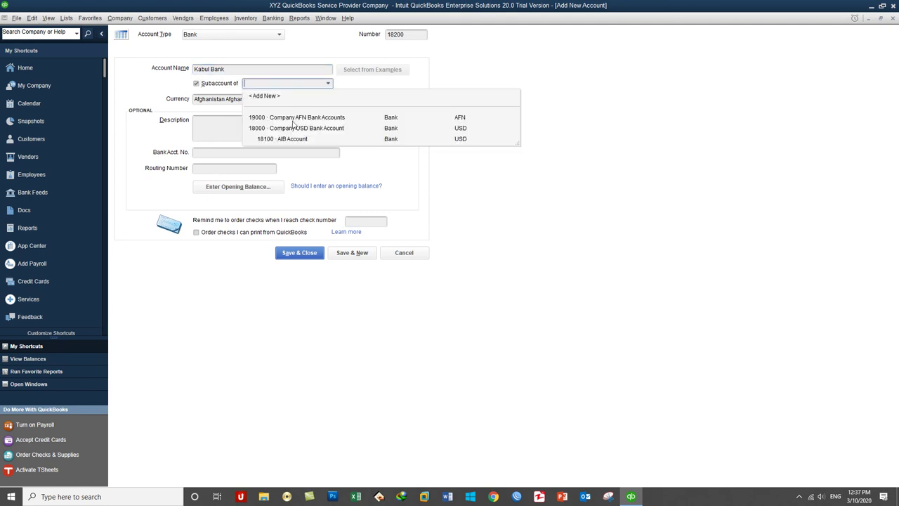
left_click(296, 128)
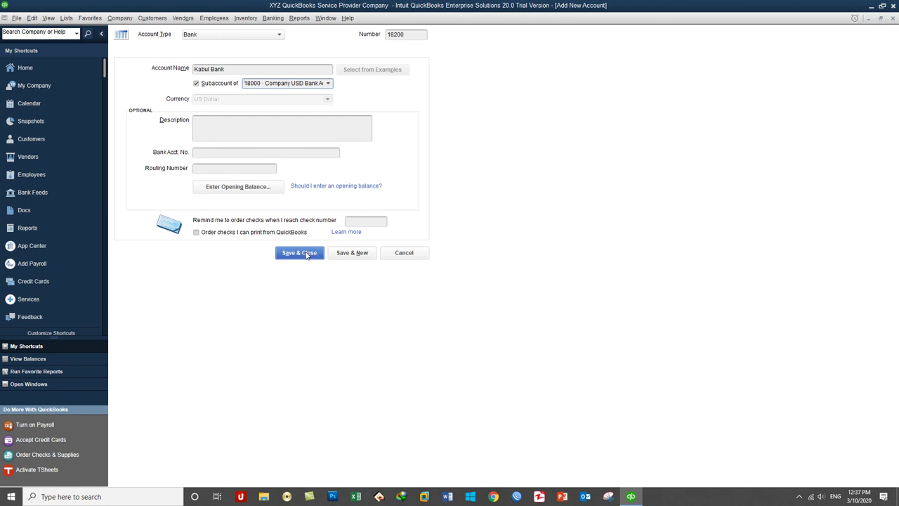
left_click(300, 253)
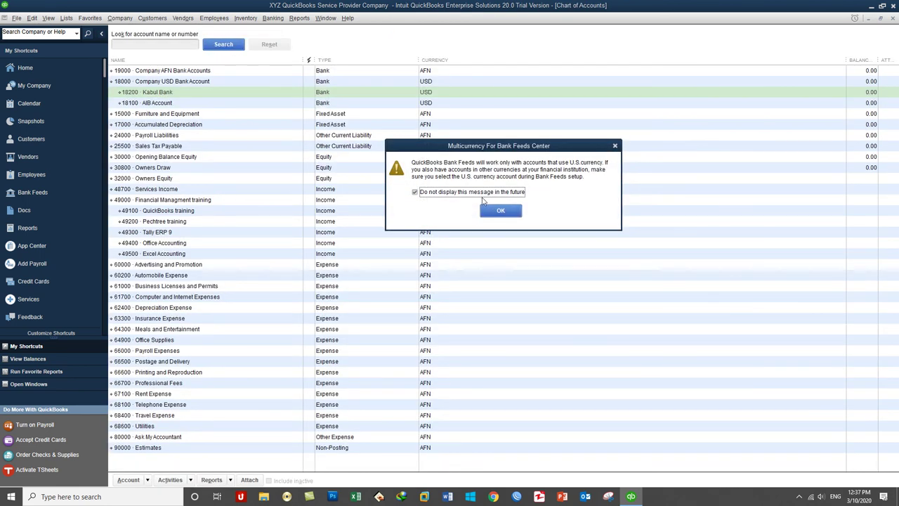
left_click(493, 211)
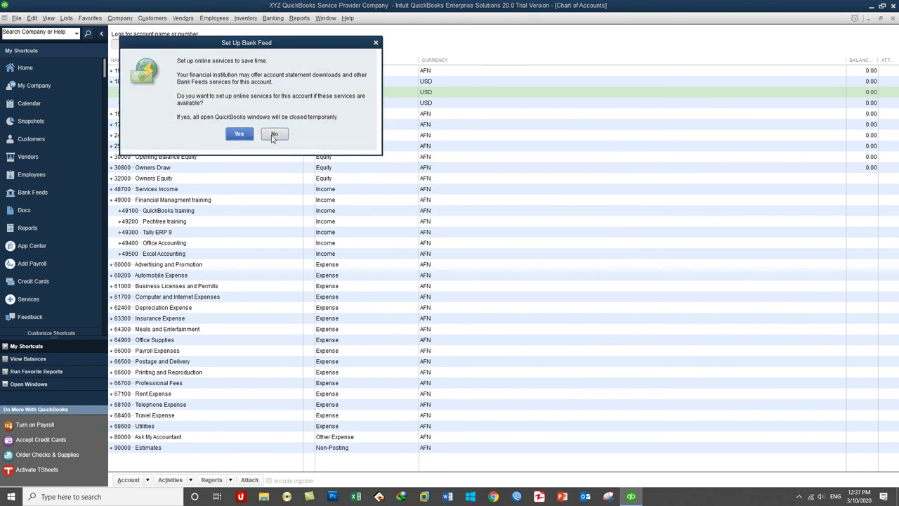
left_click(273, 135)
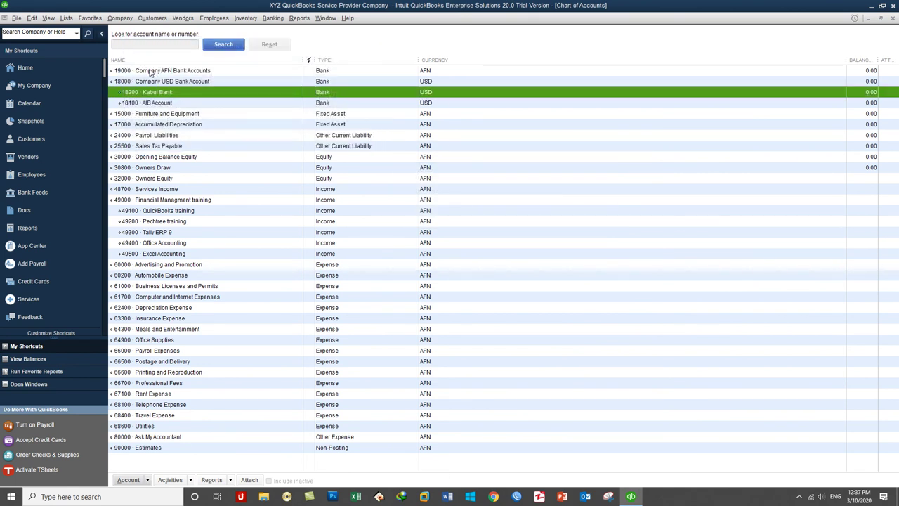
Step: Create Bank account 19100, AIB Account, as a subaccount of 19000 Company AFN Bank Accounts, and continue to another new account
left_click(353, 467)
key("ctrl+n")
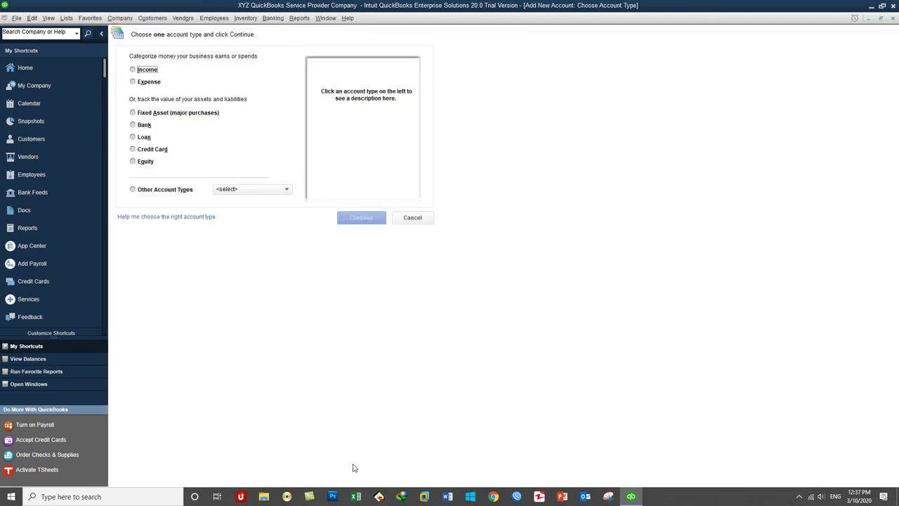
left_click(143, 126)
left_click(345, 218)
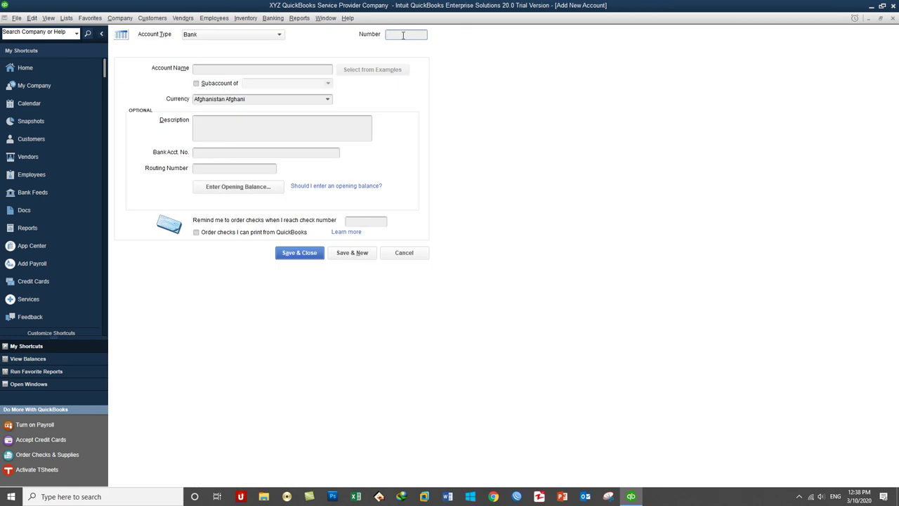
type("190100")
left_click(253, 70)
type("AIB Account")
left_click(226, 84)
left_click(326, 85)
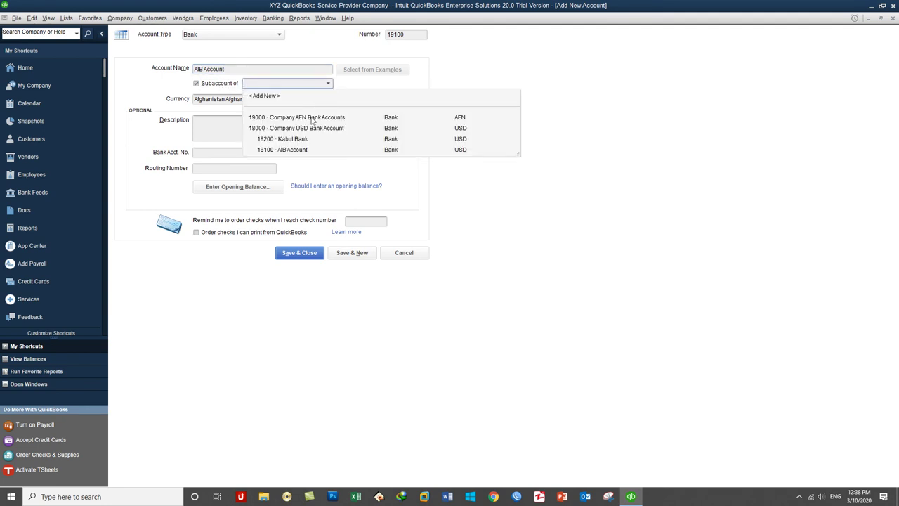
left_click(312, 120)
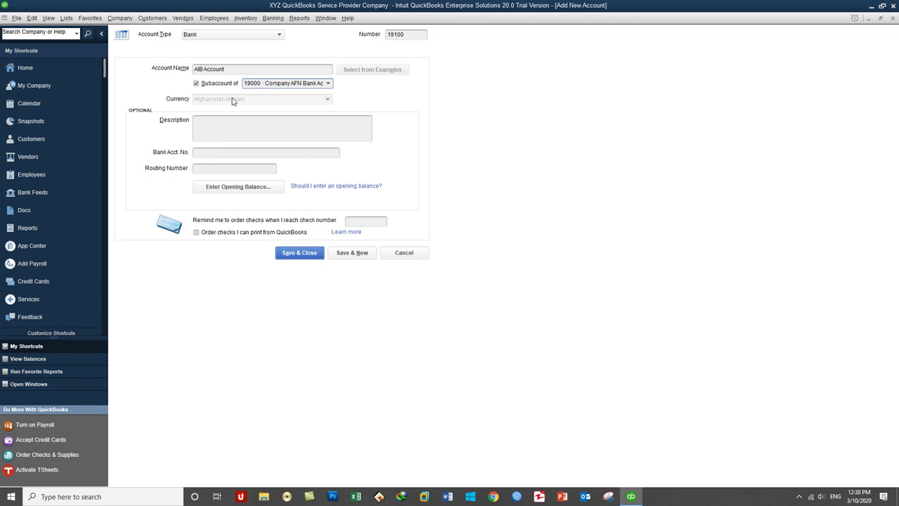
left_click(352, 252)
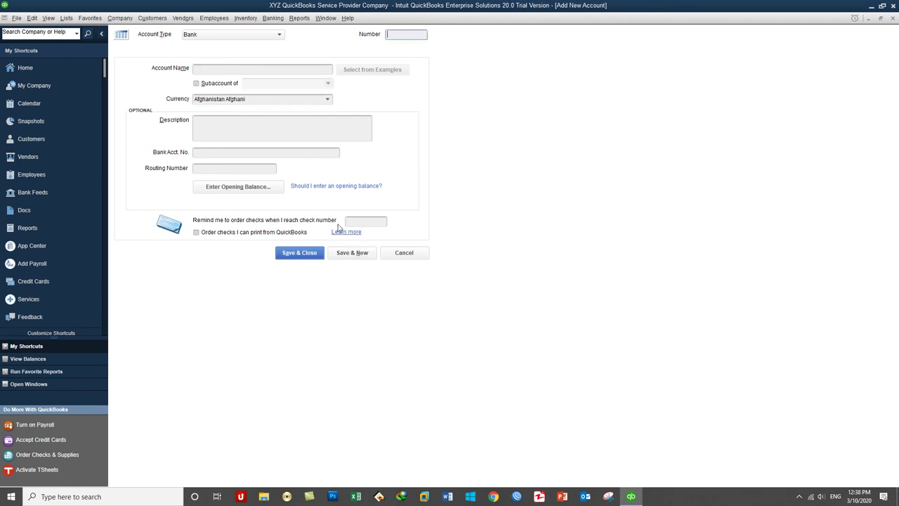
Step: Add 19200 Kabul Bank as a subaccount of 19000 Company AFN Bank Accounts, save it and return to the account list
type("19200")
left_click(295, 70)
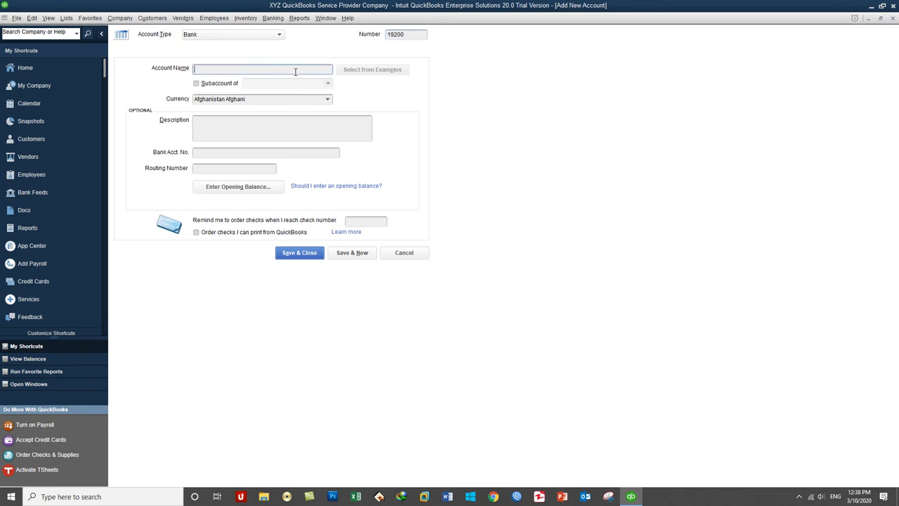
type("Kabul Bank")
left_click(219, 83)
left_click(322, 85)
left_click(303, 118)
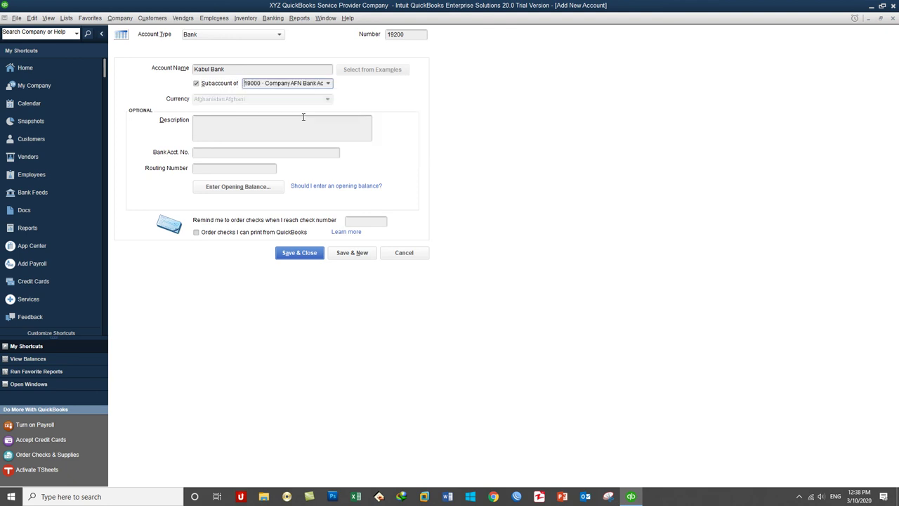
left_click(299, 252)
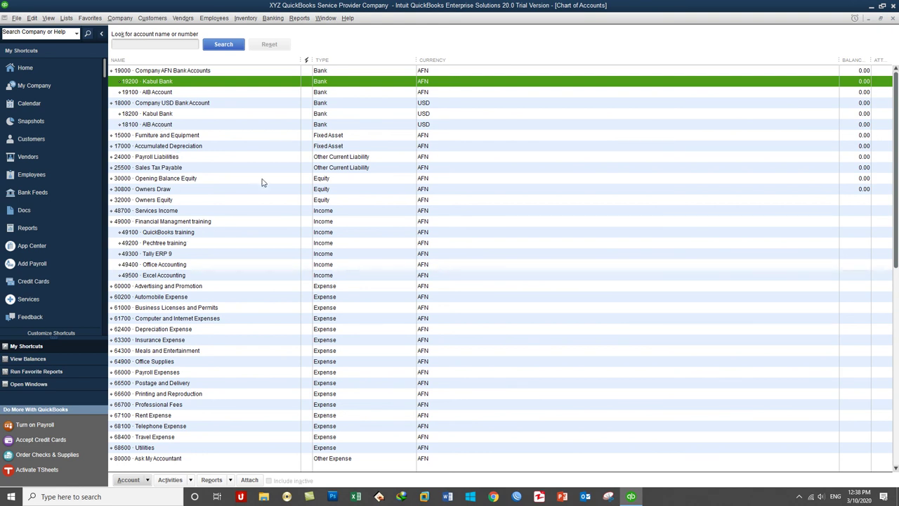
left_click(316, 180)
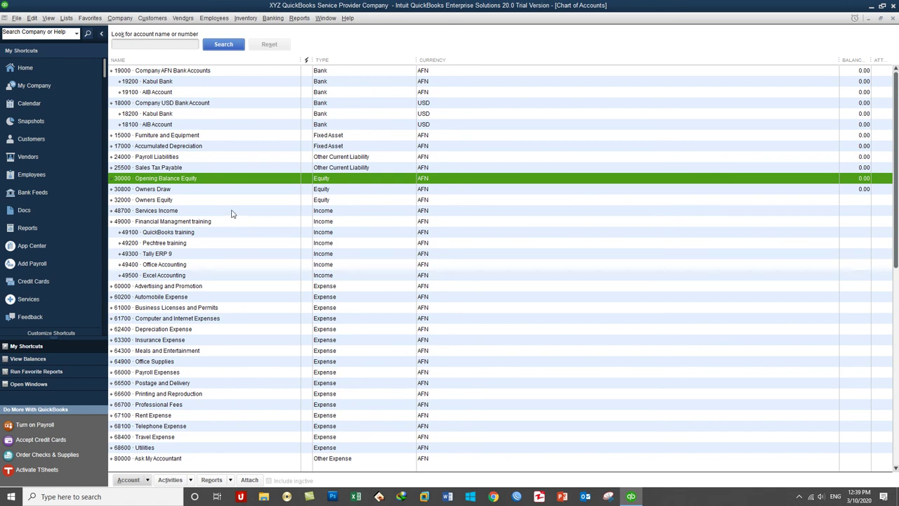
Step: Delete the 32000 Owners Equity account from the chart of accounts and confirm the deletion
left_click(172, 200)
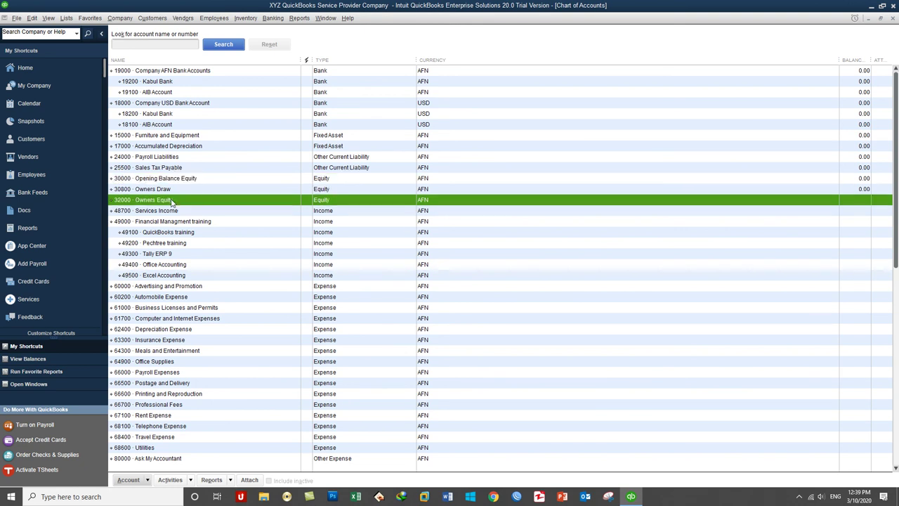
right_click(169, 202)
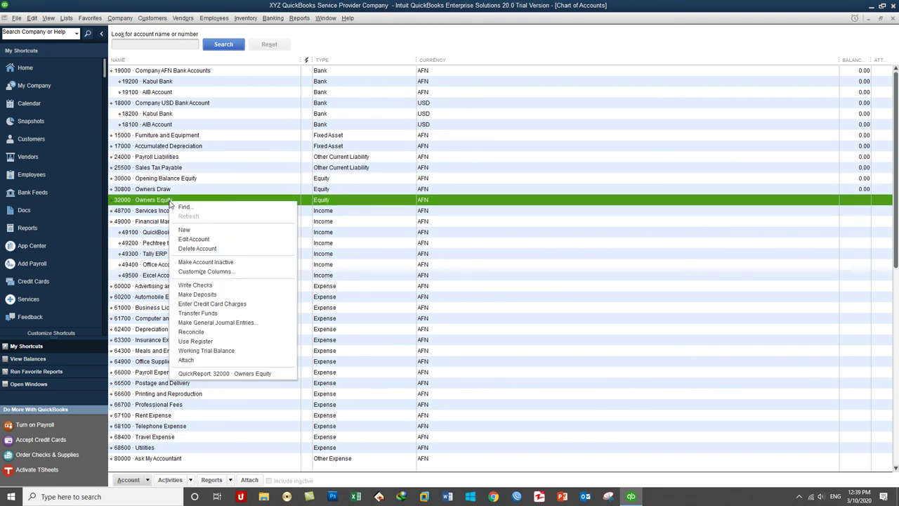
left_click(197, 250)
left_click(439, 153)
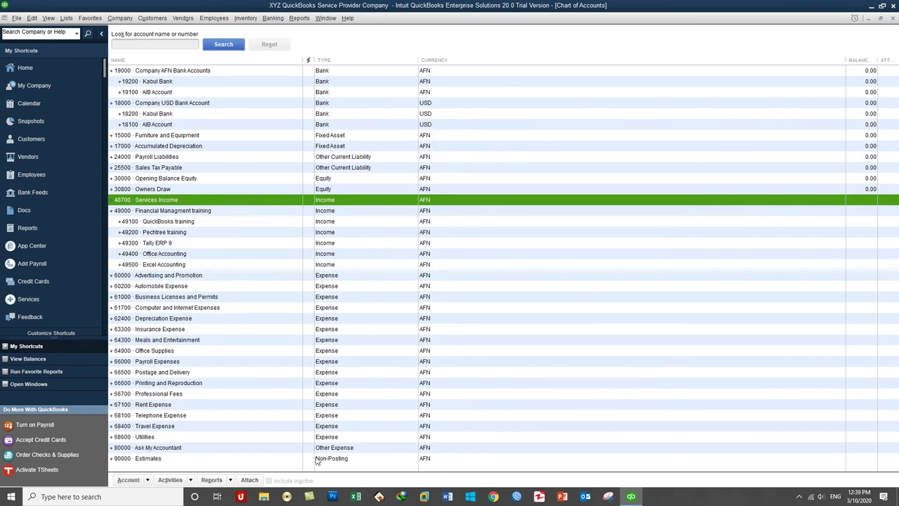
Step: Create a new Equity account numbered 32000 and named Owner Equity, save it and continue to another new account
key("ctrl+n")
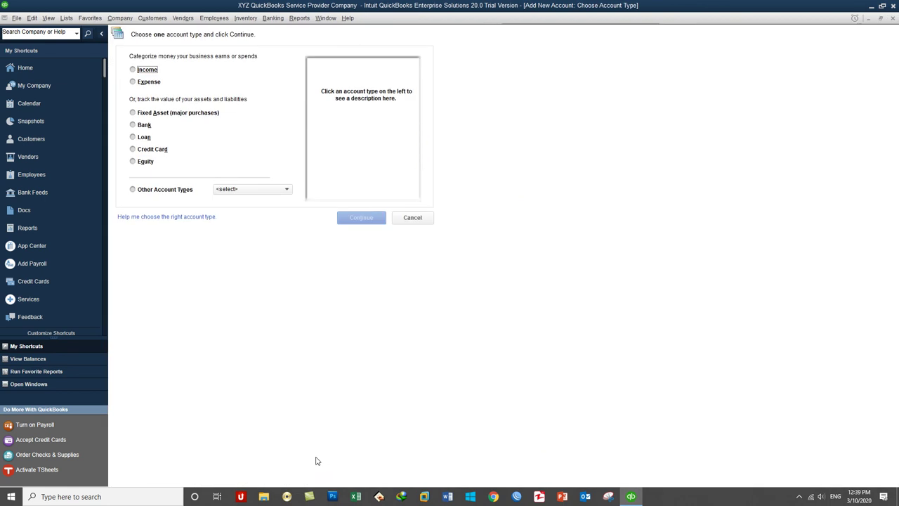
left_click(147, 162)
key("Return")
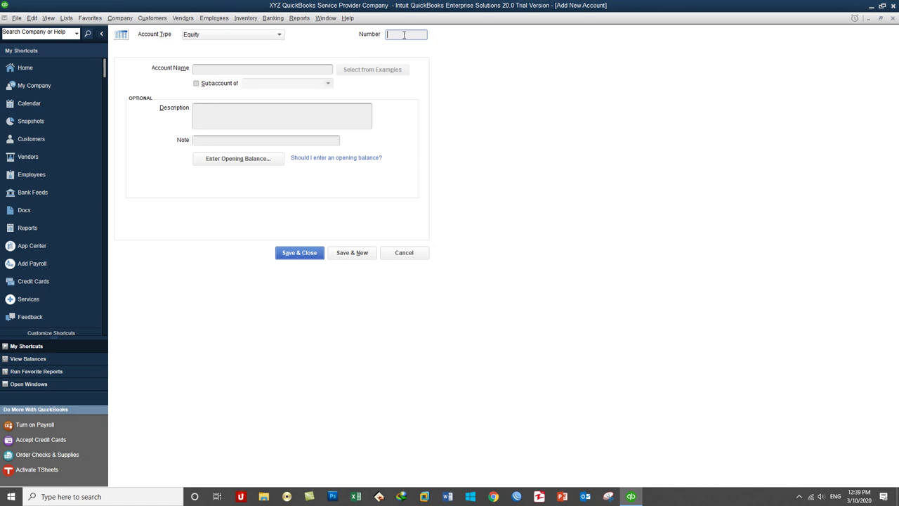
type("32000")
left_click(298, 68)
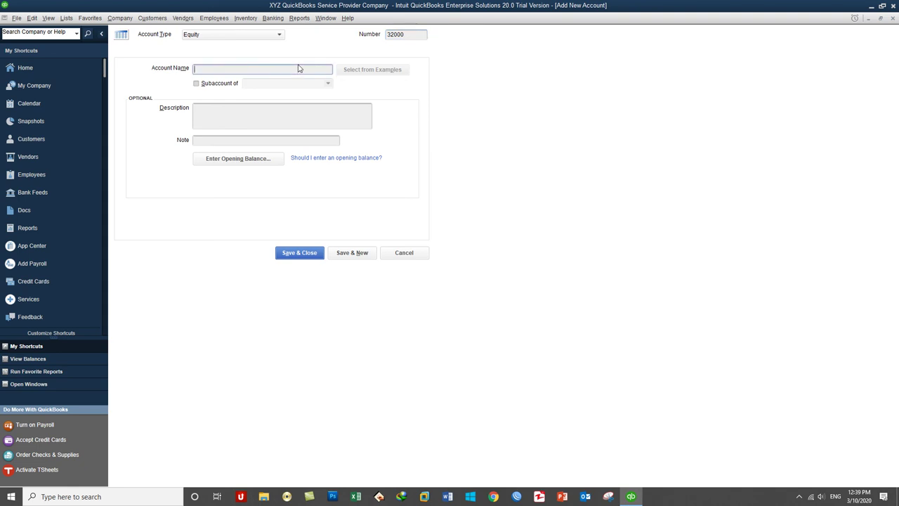
type("Owner")
type(" Equity")
left_click(356, 253)
Step: Add Equity account 32100, Owner Draws, as a subaccount of 32000 Owner Equity, and continue to another new account
type("32100")
left_click(316, 70)
type("Owner")
left_click(225, 83)
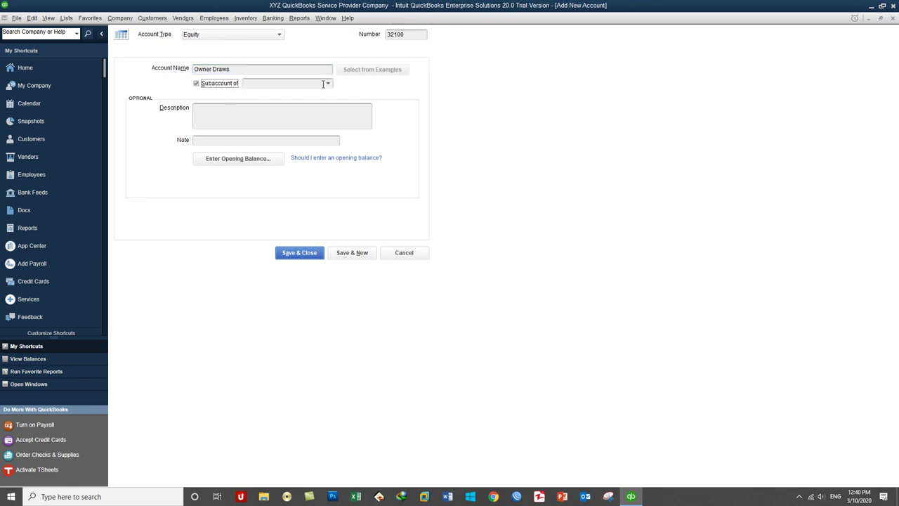
left_click(327, 83)
left_click(297, 117)
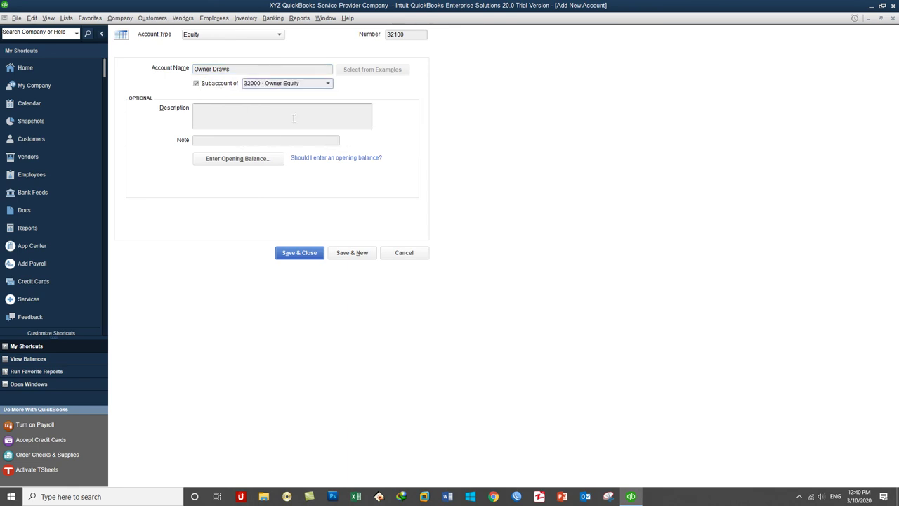
left_click(353, 252)
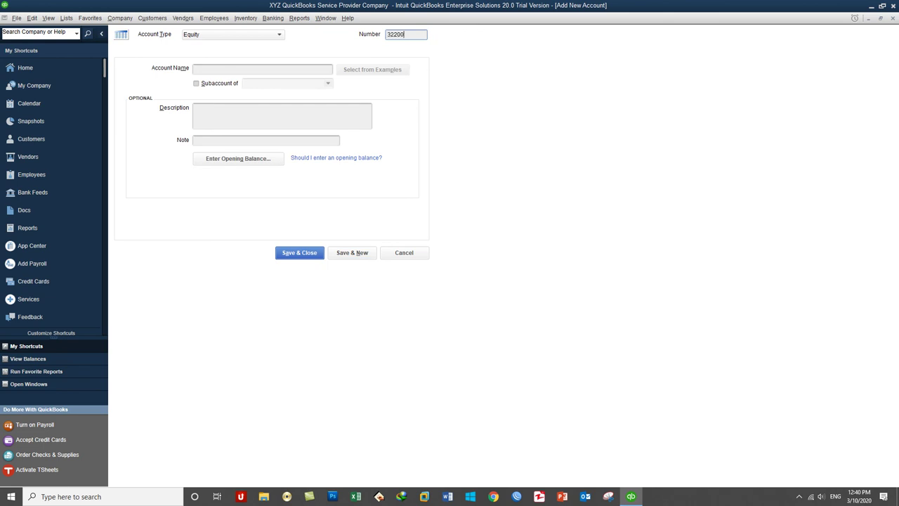
Step: Add Equity account 32200, Owner Contribution, as a subaccount of 32000 Owner Equity, and continue to another new account
left_click(312, 69)
type("Owner Contribution")
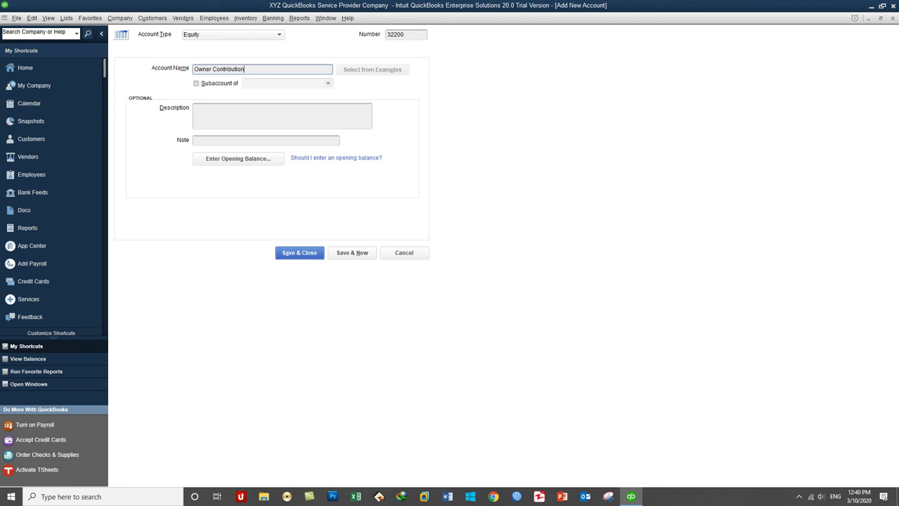
left_click(210, 85)
left_click(328, 84)
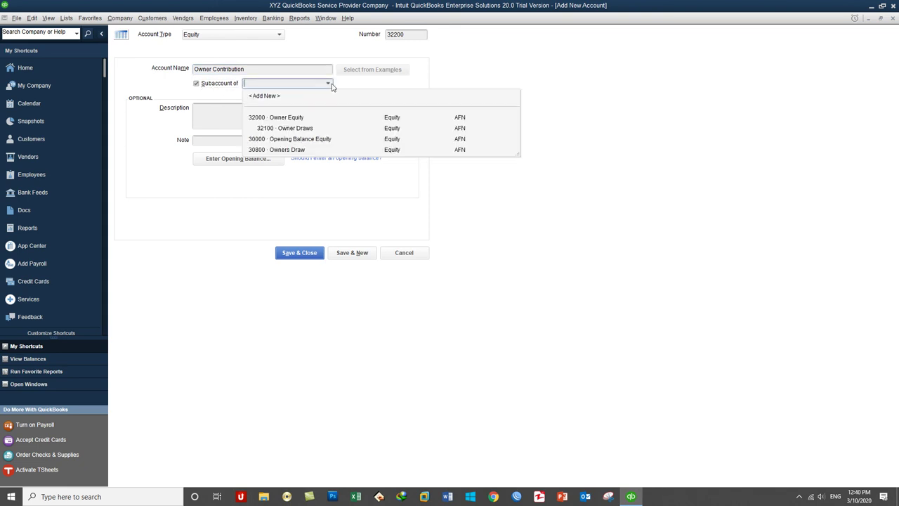
left_click(299, 117)
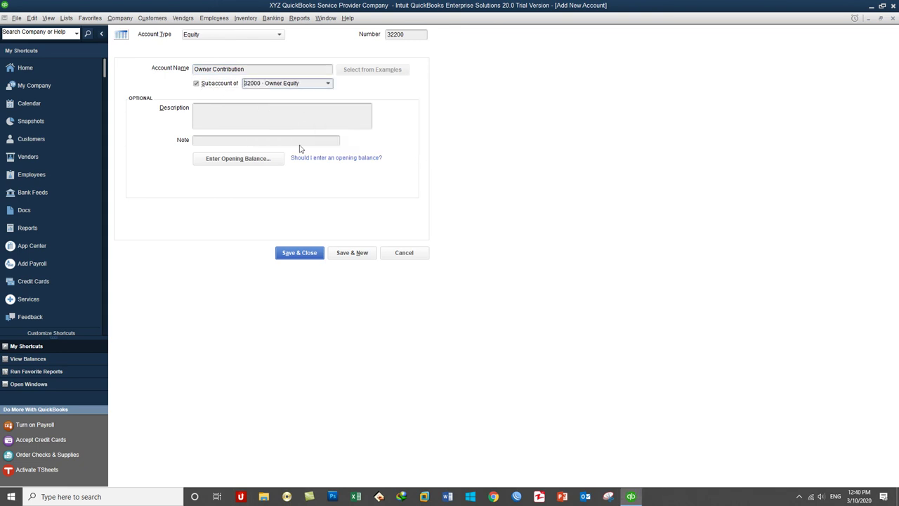
left_click(353, 253)
Step: Add Equity account 32300, Capital Account, as a subaccount of 32000 Owner Equity, then save it and return to the account list
type("32300")
left_click(299, 71)
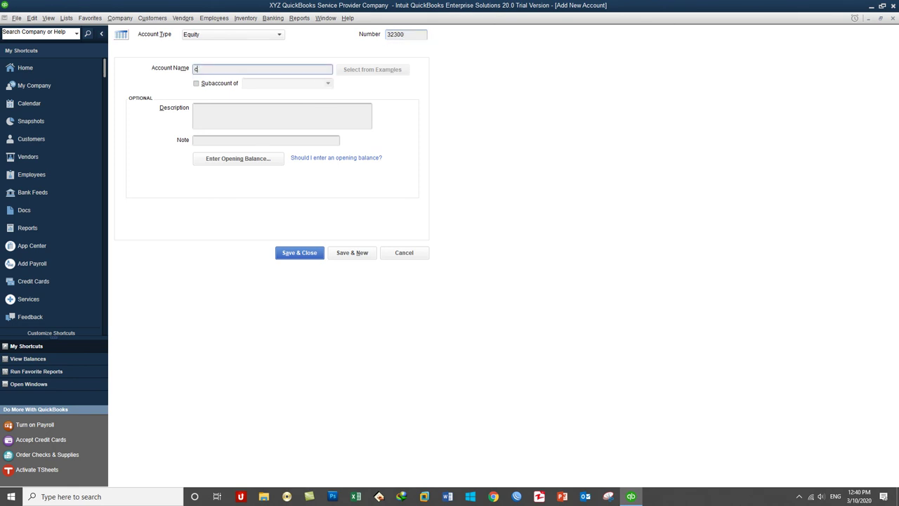
key("BackSpace")
key("BackSpace")
type("Capital Accoun")
left_click(224, 82)
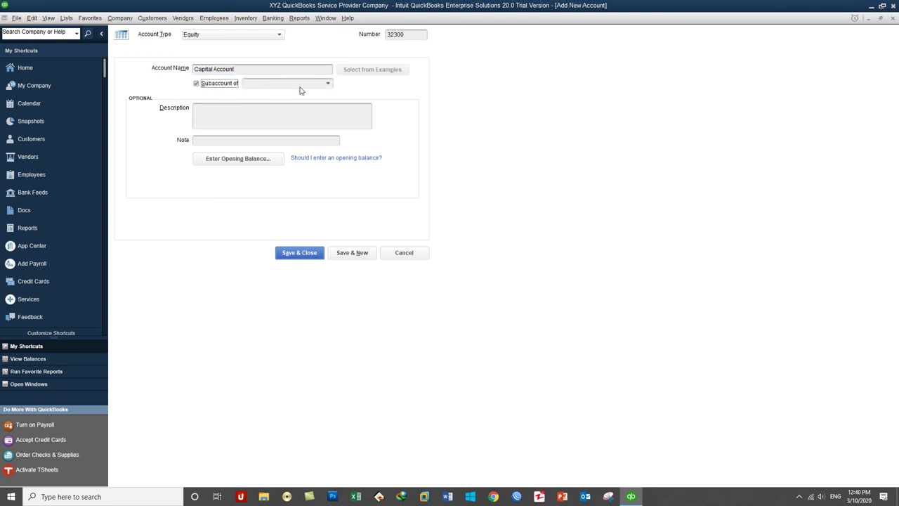
left_click(327, 84)
left_click(292, 118)
left_click(295, 253)
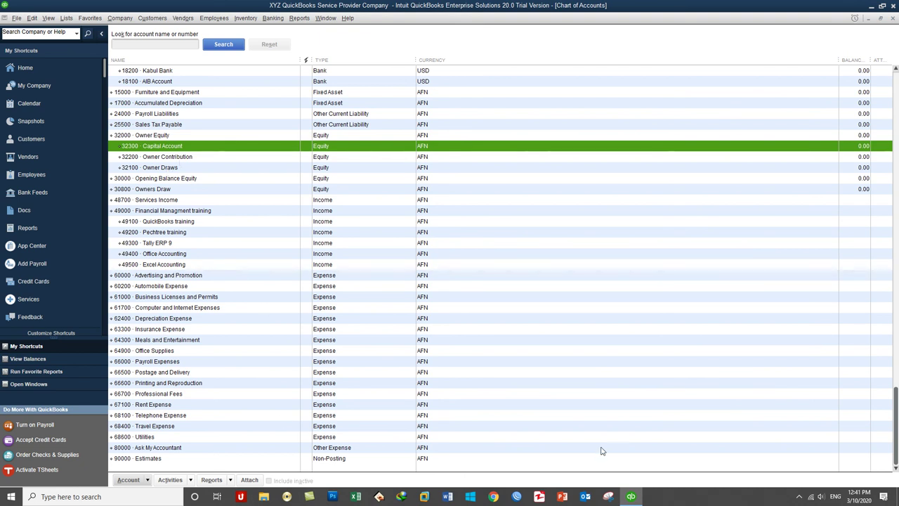
Step: Minimize QuickBooks, refresh the desktop, and open youtube.com in Chrome
left_click(630, 497)
right_click(384, 203)
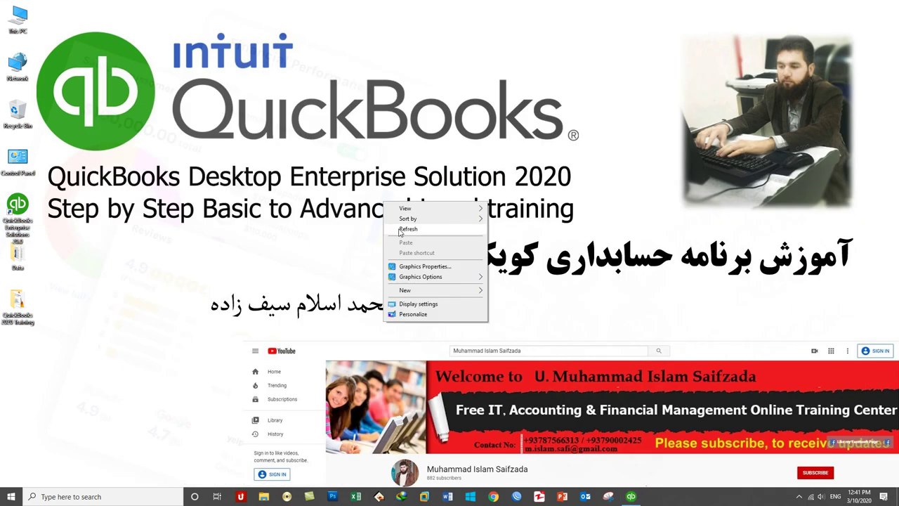
left_click(402, 229)
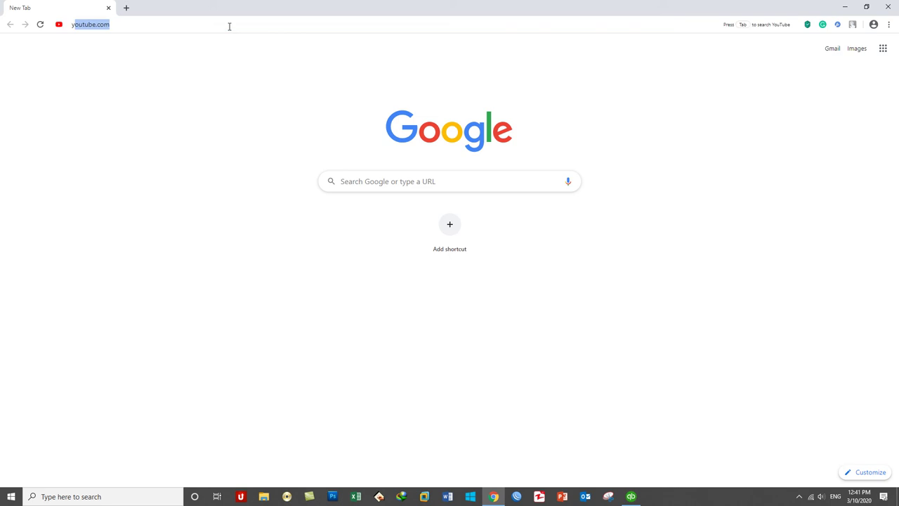
type("y")
key("Return")
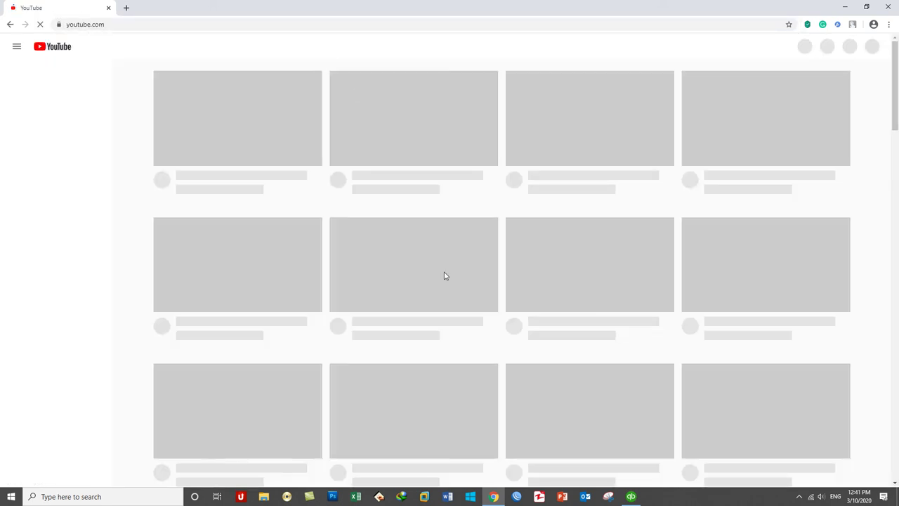
left_click(494, 496)
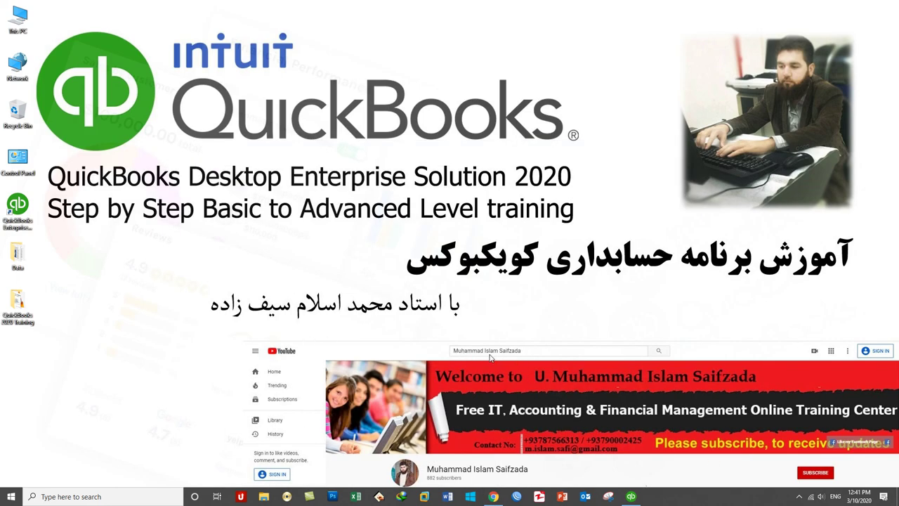
left_click(494, 496)
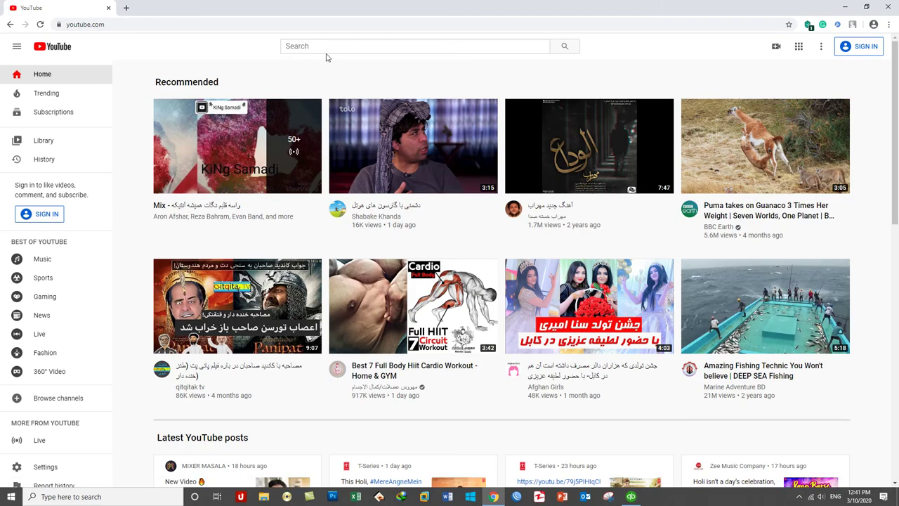
Step: Search YouTube for the instructor's channel by full name, open it and look through its created playlists
left_click(326, 44)
type("Muhammad")
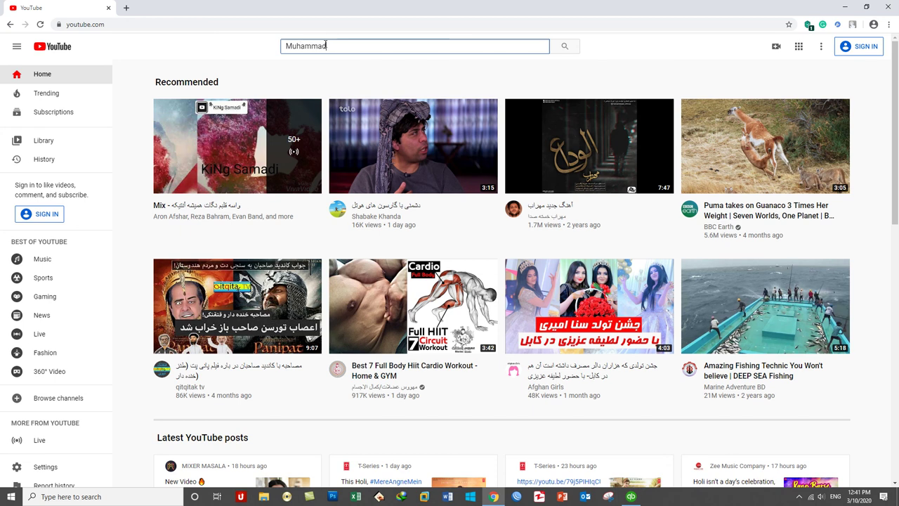
type(" Islam Saifzada")
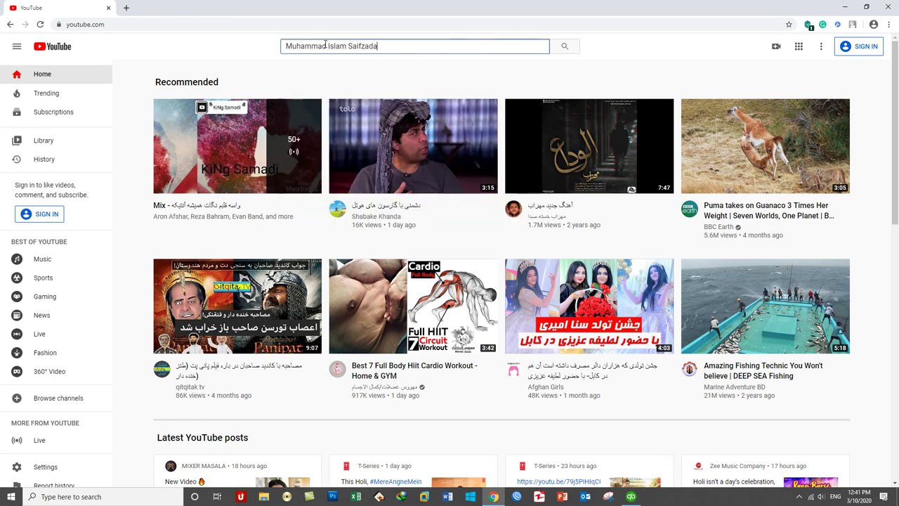
key("Return")
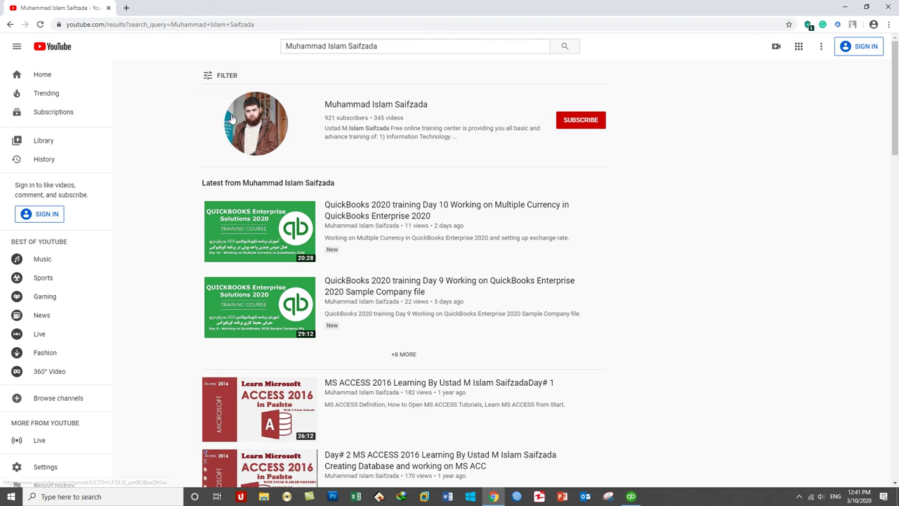
left_click(357, 107)
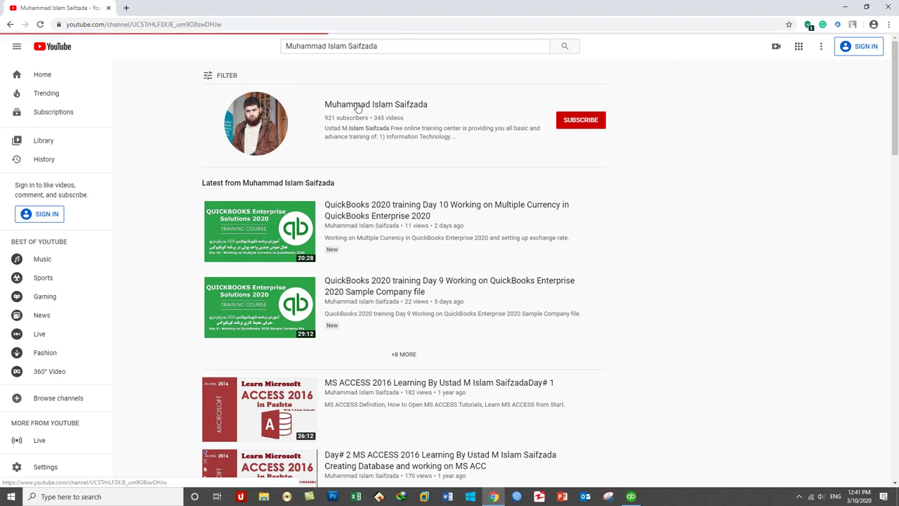
left_click(333, 244)
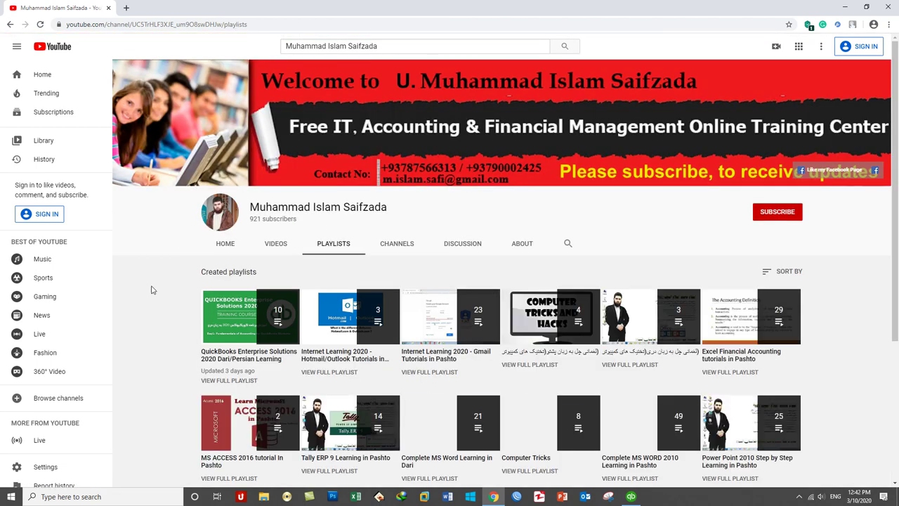
scroll(142, 295, "down", 2)
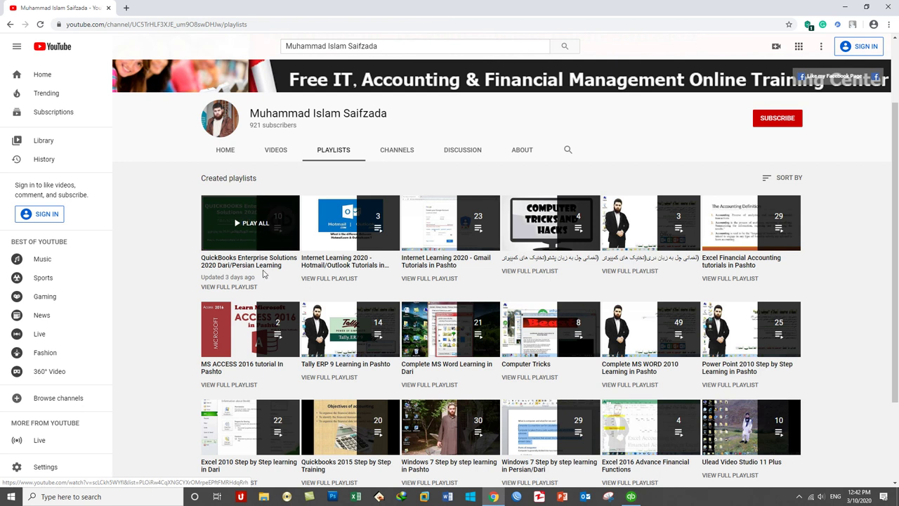
scroll(395, 283, "up", 2)
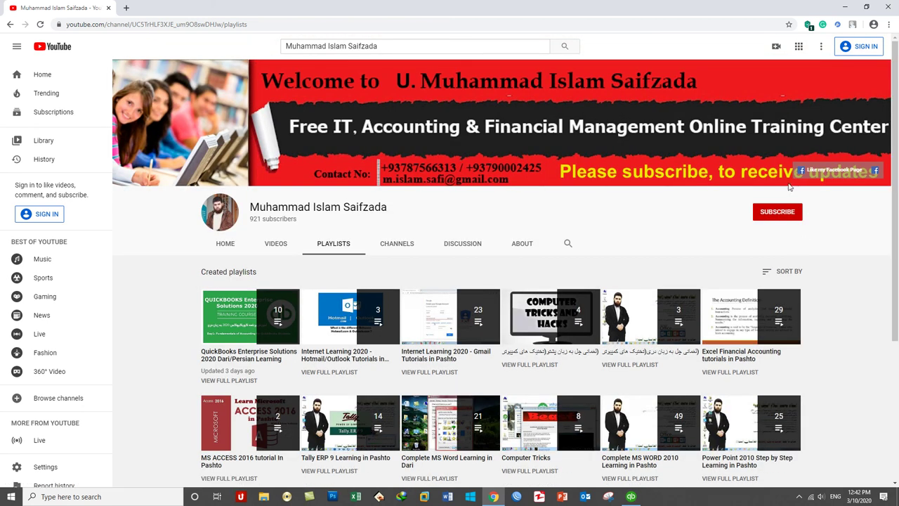